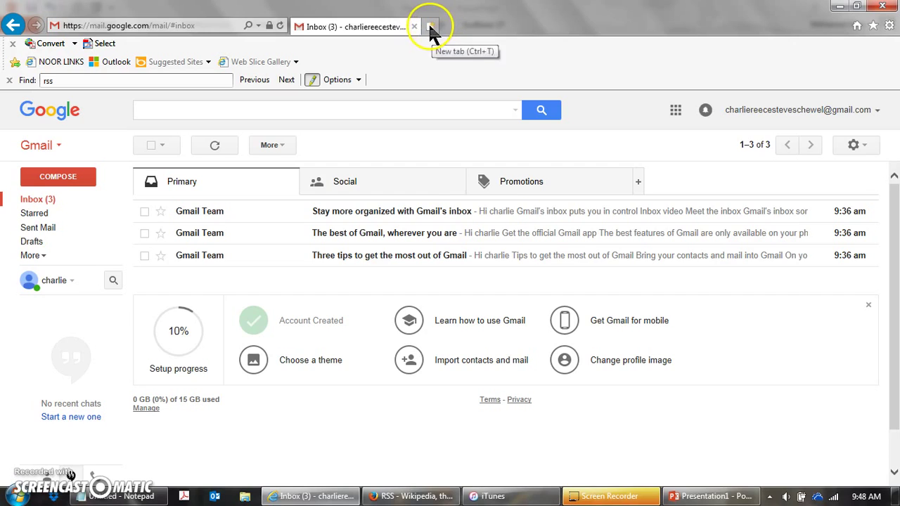
# - Go to feedly.com in a new tab and create an account with Google, allowing the requested access
pyautogui.write('feedly.com')
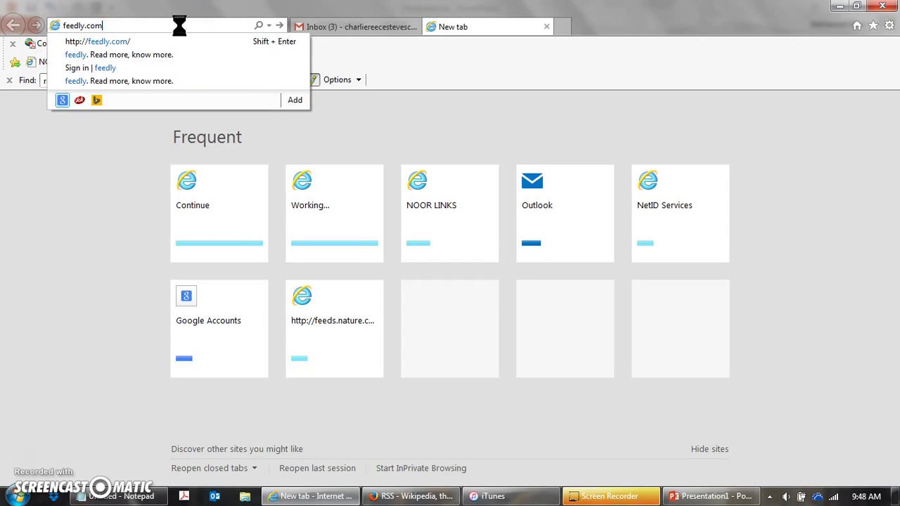
pyautogui.press('Return')
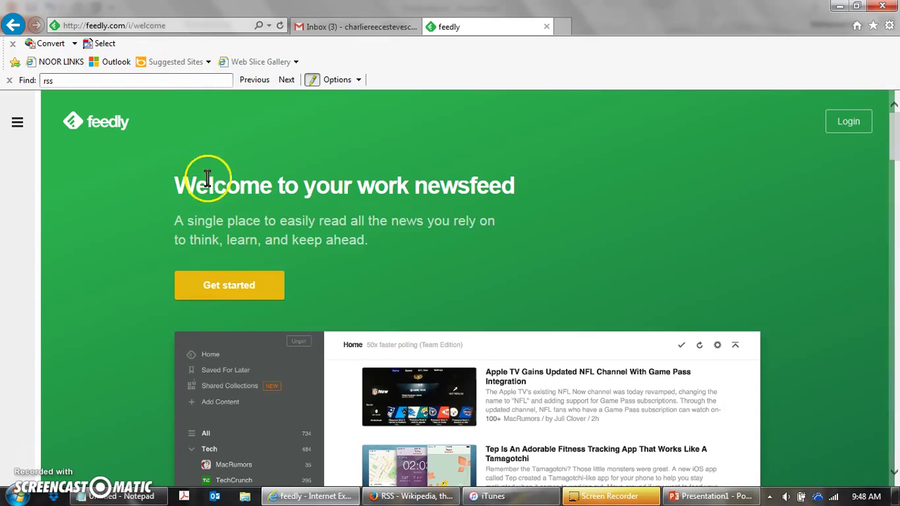
pyautogui.click(228, 287)
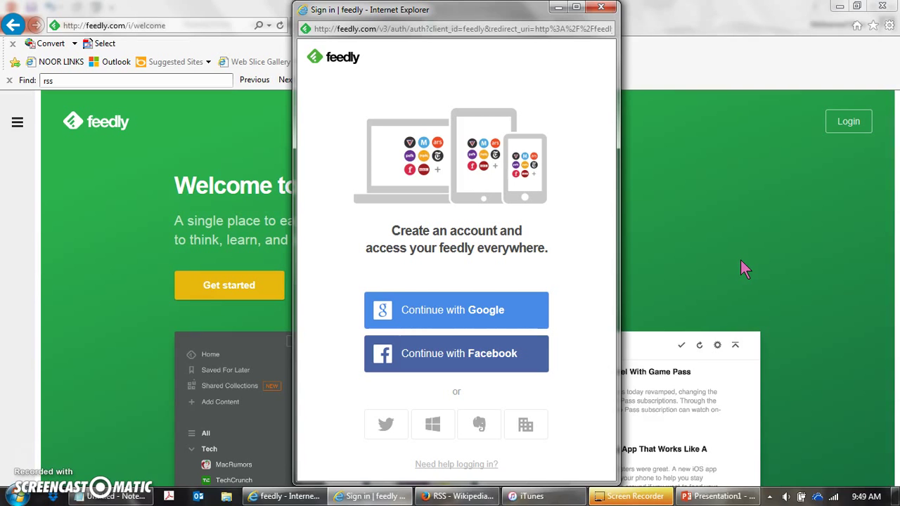
pyautogui.click(481, 313)
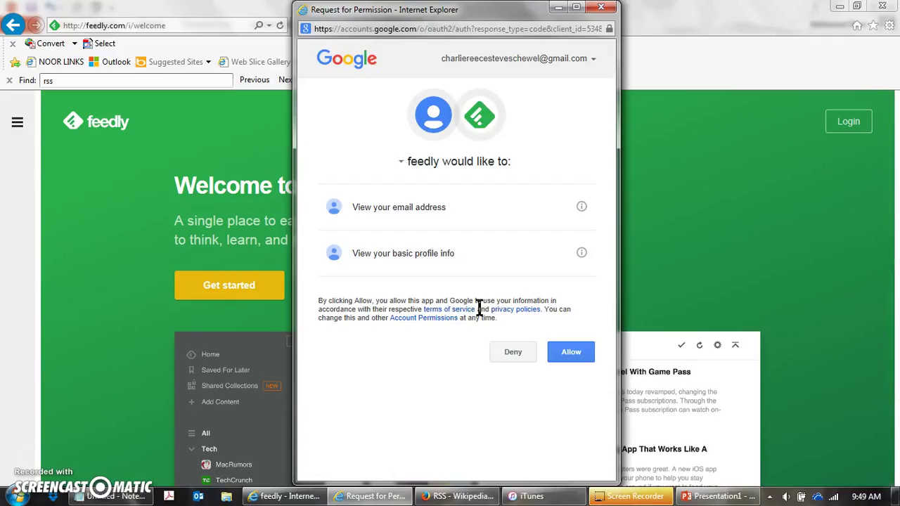
pyautogui.click(570, 351)
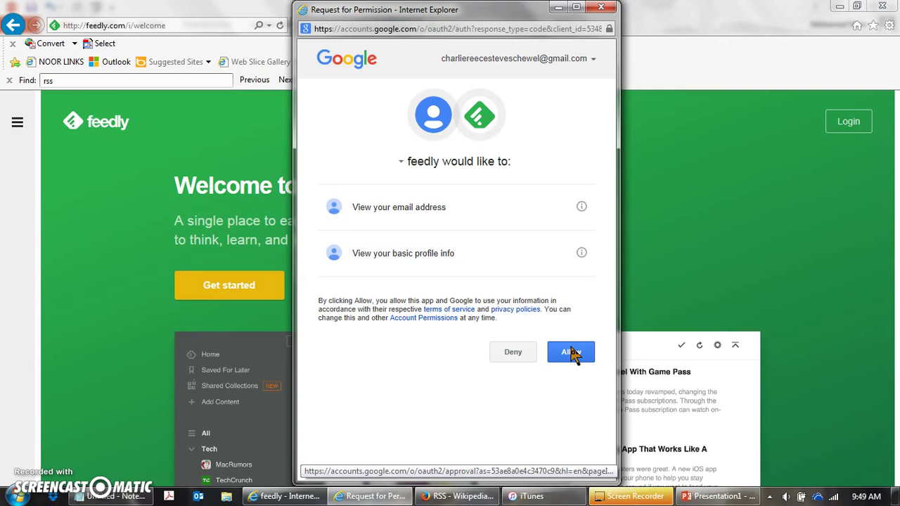
pyautogui.click(570, 352)
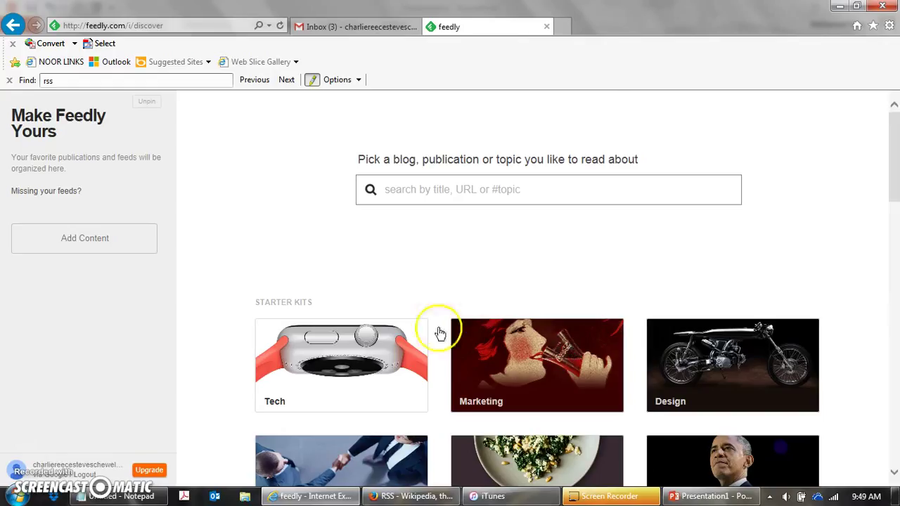
# - Go to nature.com in a new tab, find "rss" on the page and open its RSS web feeds page
pyautogui.click(562, 28)
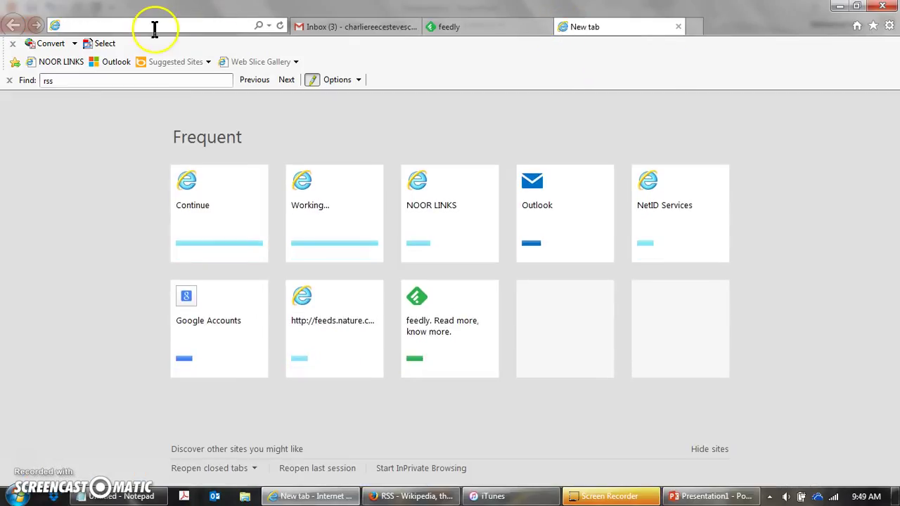
pyautogui.write('nature.com')
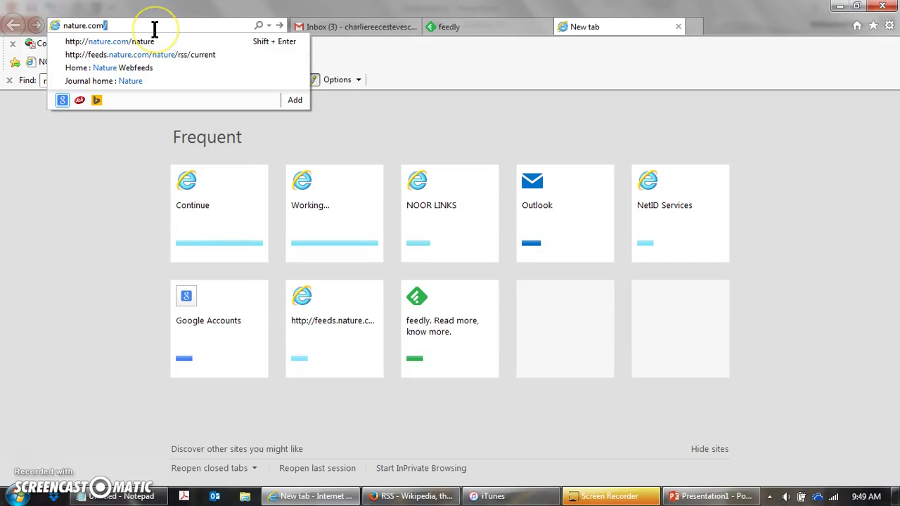
pyautogui.press('Return')
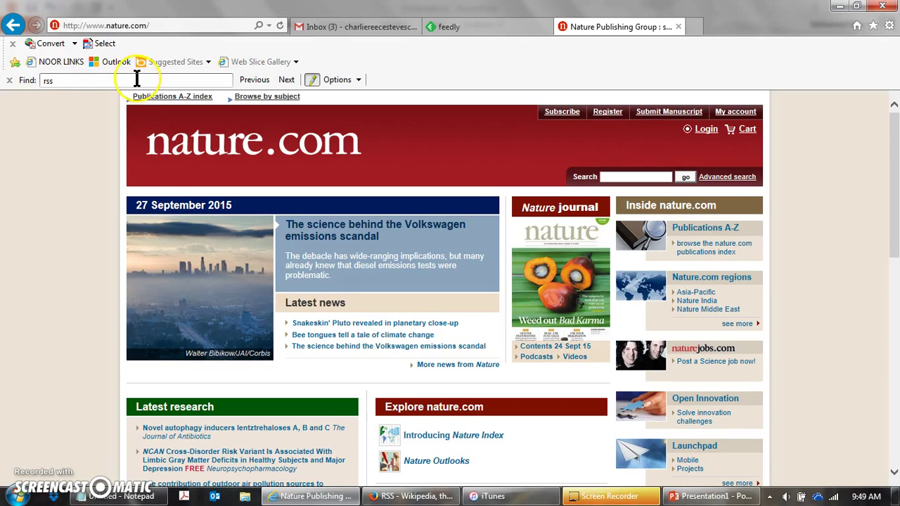
pyautogui.press('Return')
pyautogui.write('rss')
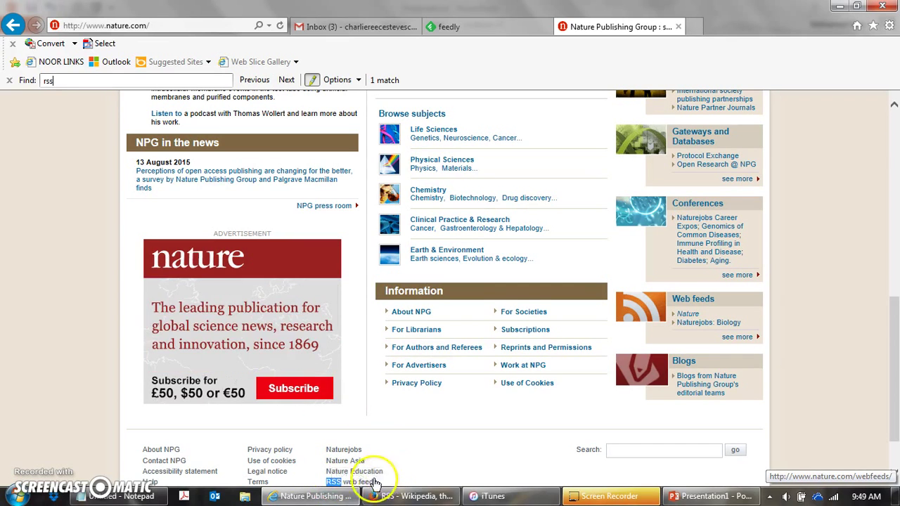
pyautogui.click(336, 482)
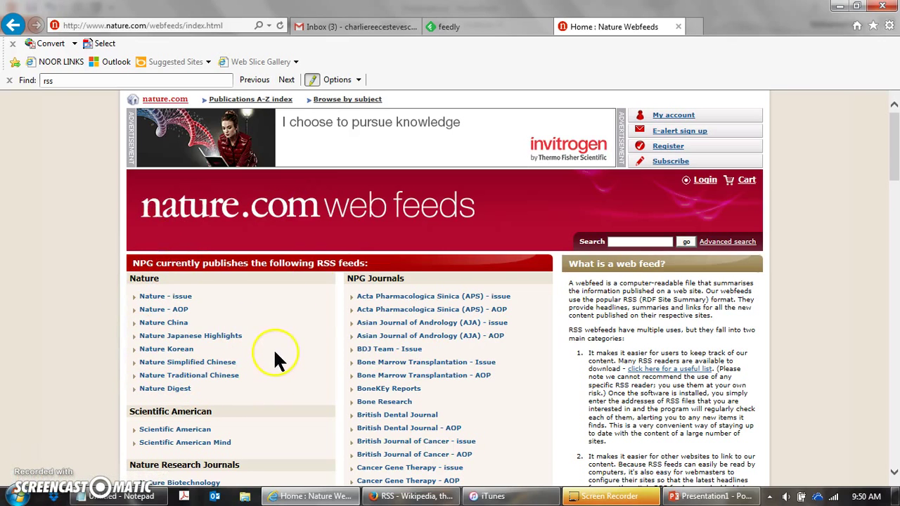
# - Open the "Nature - issue" feed from the web feeds list and copy its web address
pyautogui.click(166, 307)
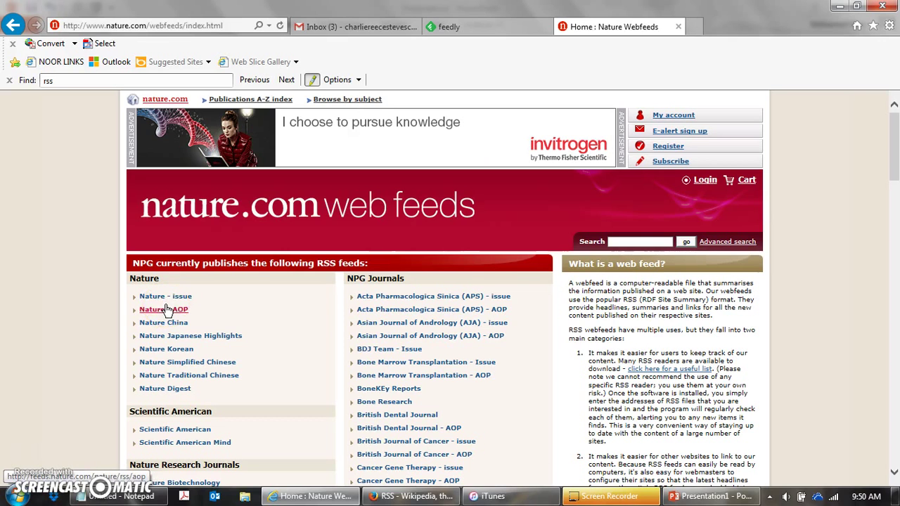
pyautogui.click(366, 313)
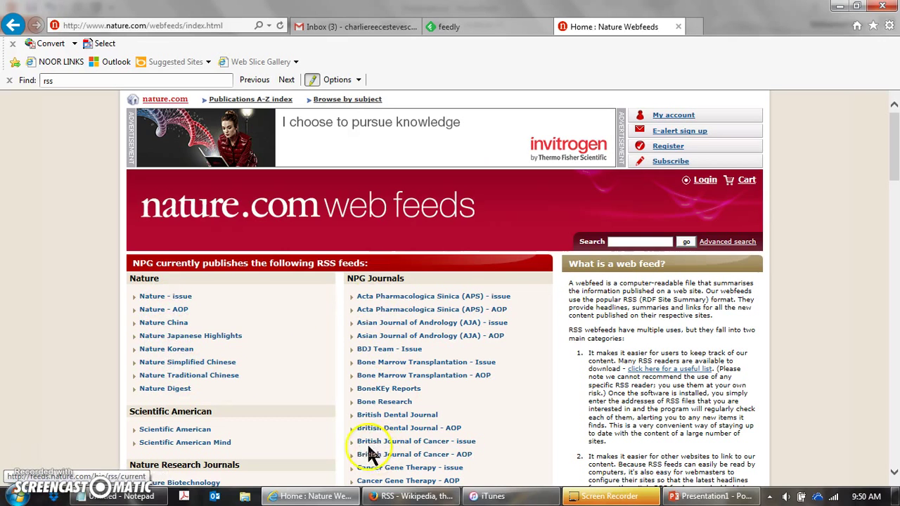
pyautogui.click(176, 298)
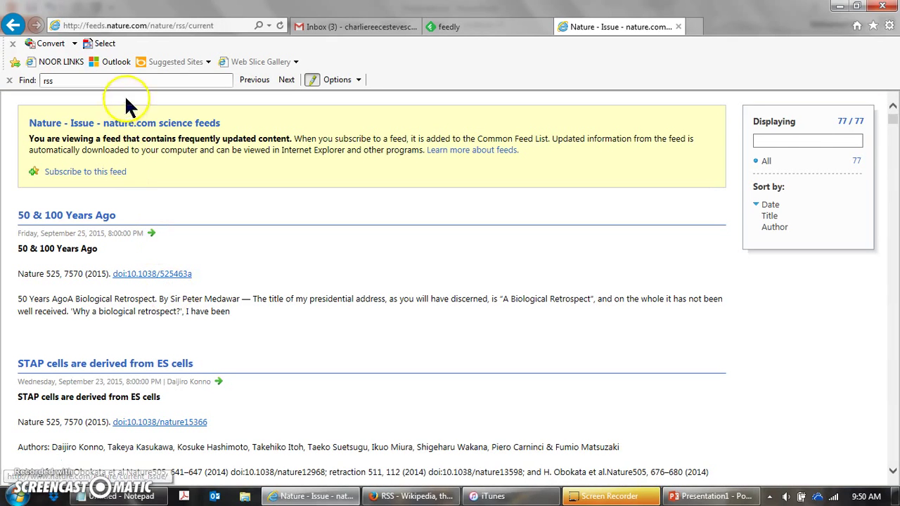
pyautogui.click(218, 28)
pyautogui.hotkey('ctrl', 'c')
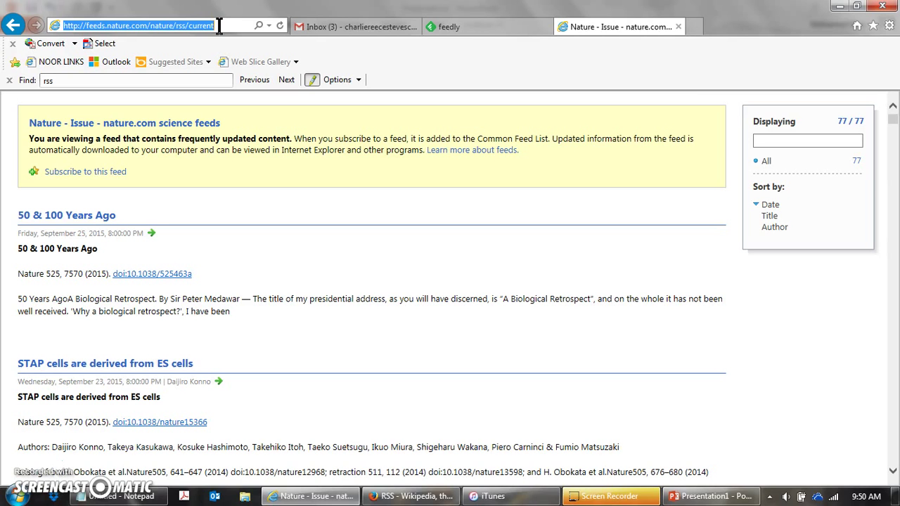
# - Search feedly for the copied Nature feed address and open the "Nature - Issue - nature.com science feeds" result
pyautogui.click(463, 25)
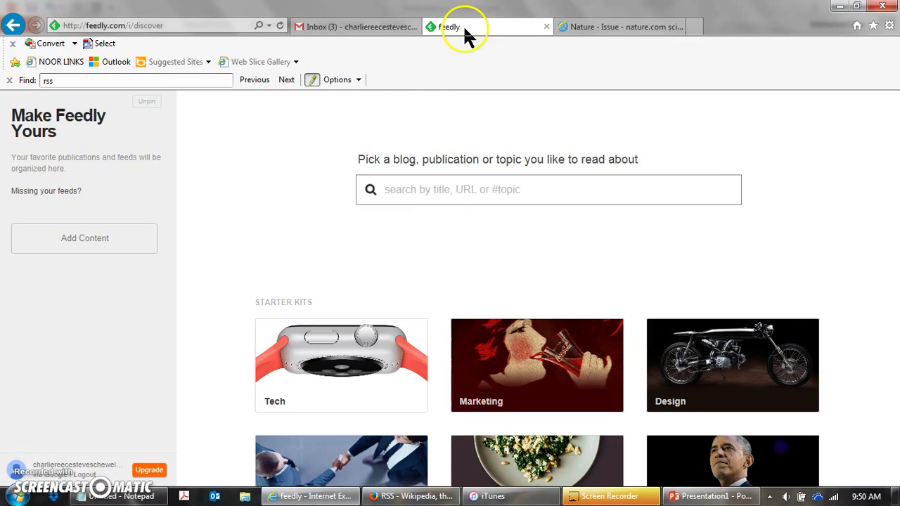
pyautogui.click(435, 185)
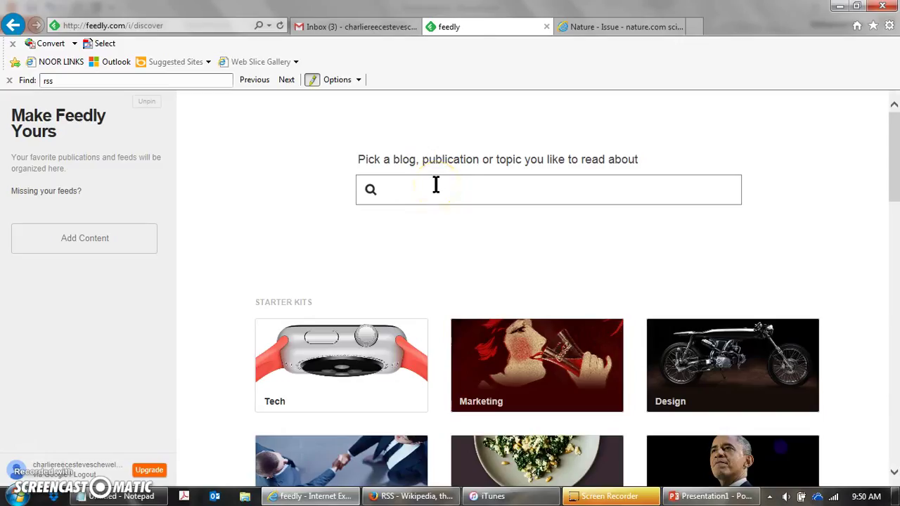
pyautogui.hotkey('ctrl', 'v')
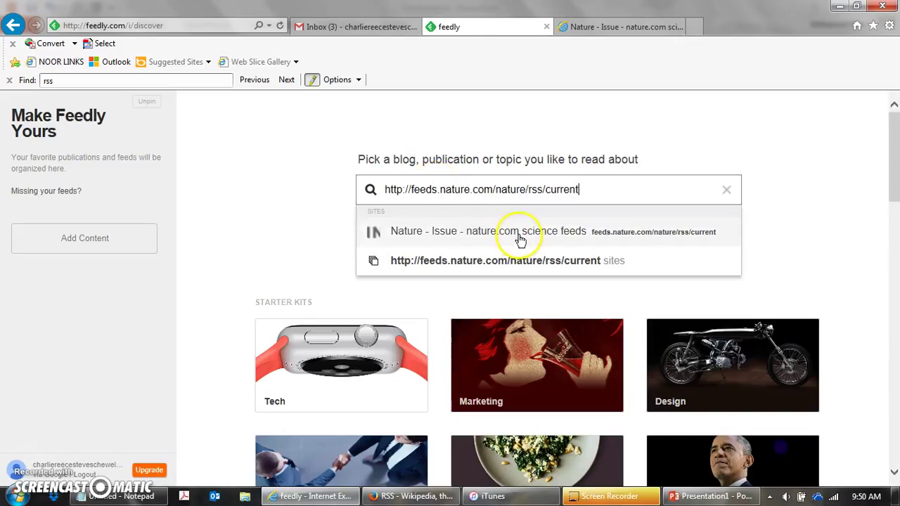
pyautogui.click(535, 229)
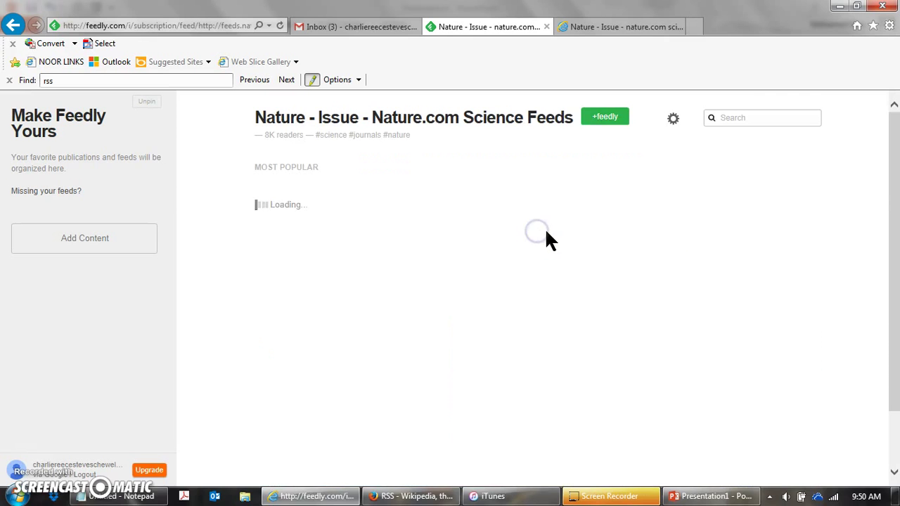
# - Add the feed to feedly with the title shortened to "Nature" in a new collection named "Journals"
pyautogui.click(595, 117)
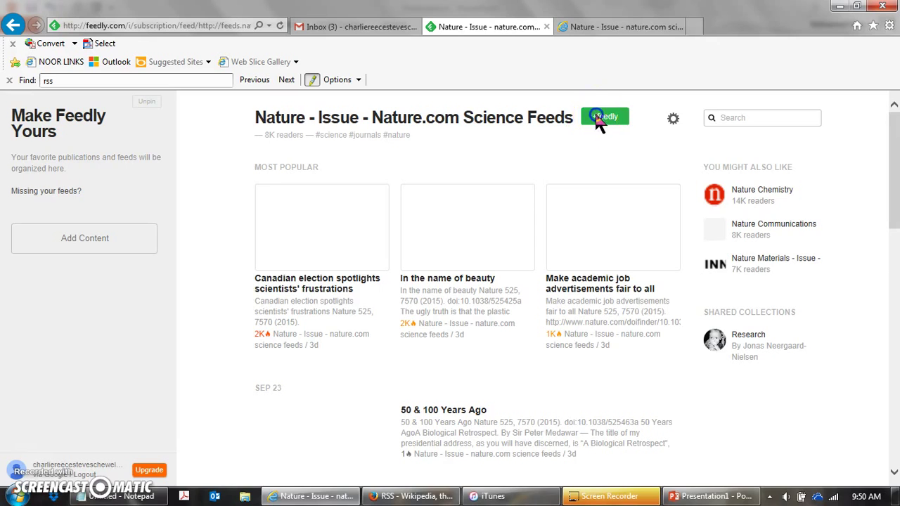
pyautogui.click(56, 242)
pyautogui.write('Journals')
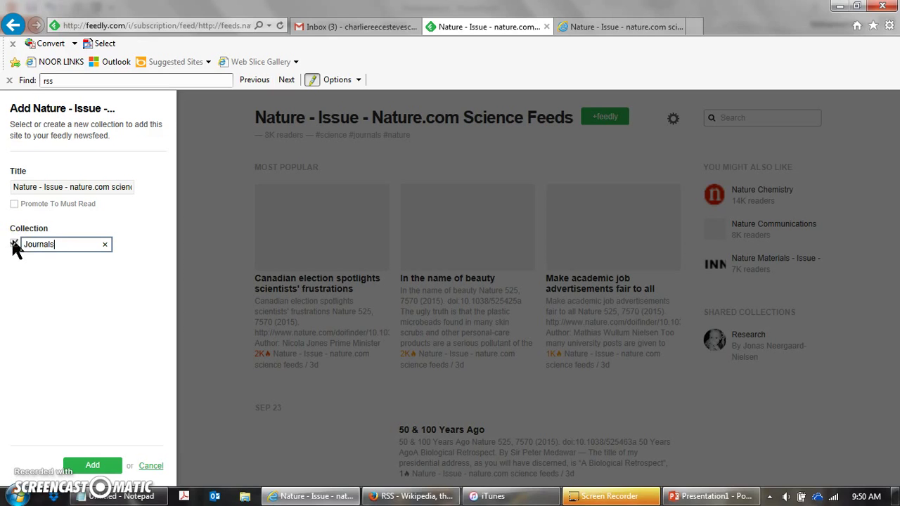
pyautogui.click(14, 243)
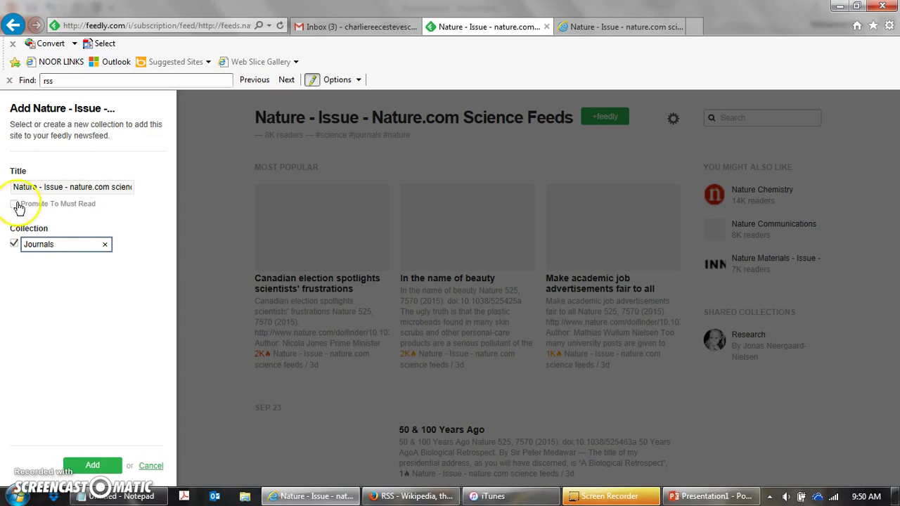
pyautogui.moveTo(39, 187); pyautogui.dragTo(129, 201)
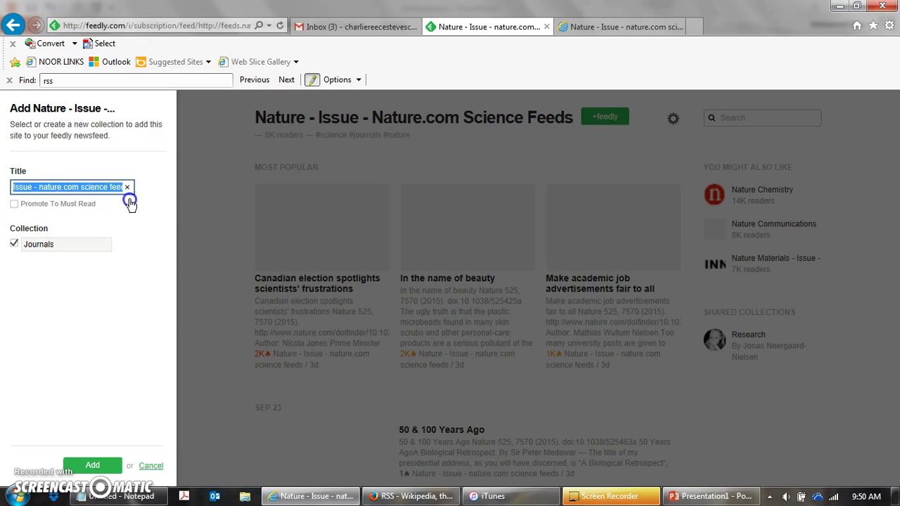
pyautogui.press('BackSpace')
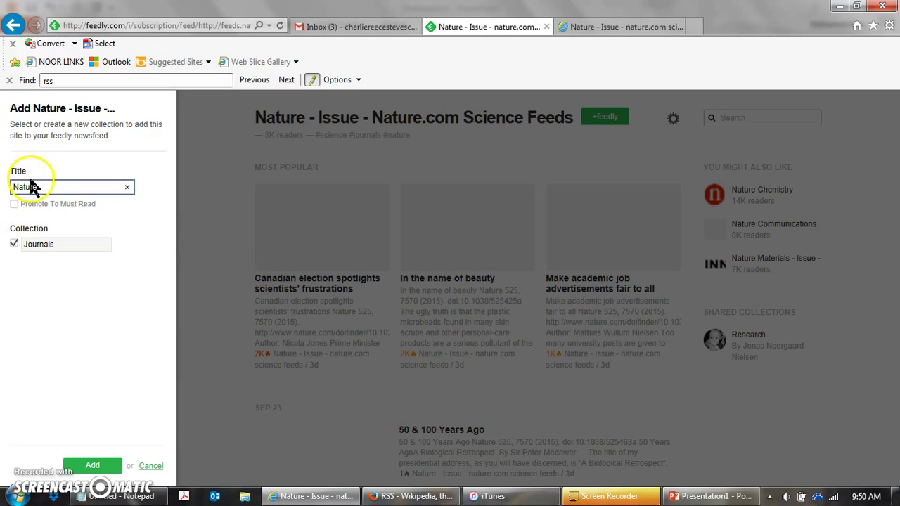
pyautogui.click(95, 458)
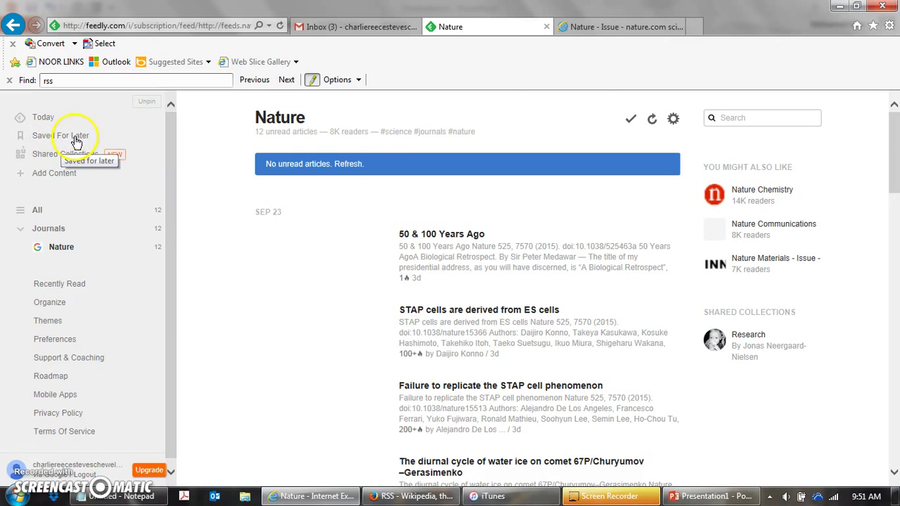
# - Go to genetics.org in the tab showing the Nature feed, find "rss" on the page and open RSS Feeds
pyautogui.click(604, 27)
pyautogui.click(176, 28)
pyautogui.write('genetics.or')
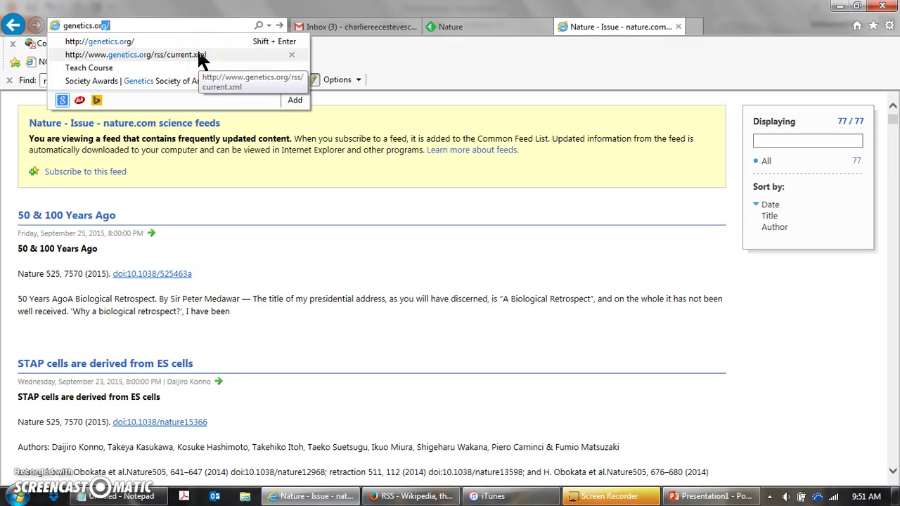
pyautogui.press('Return')
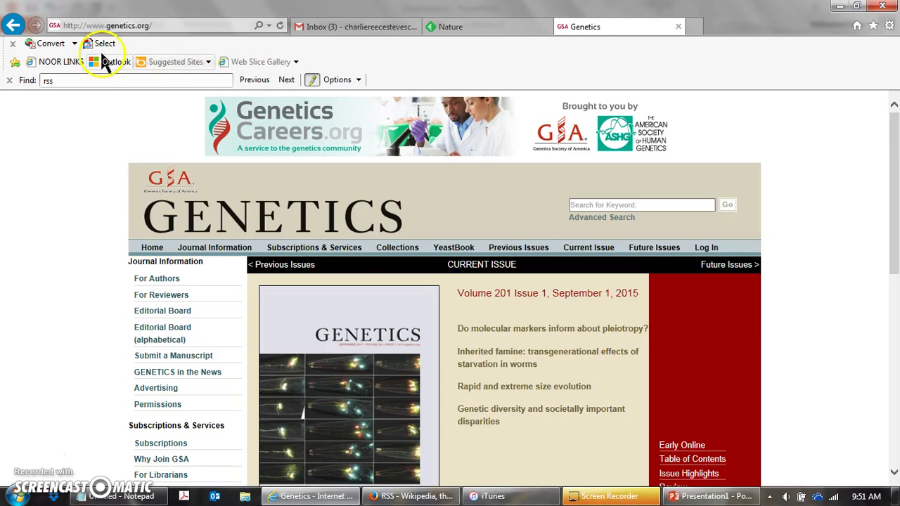
pyautogui.click(103, 80)
pyautogui.press('Return')
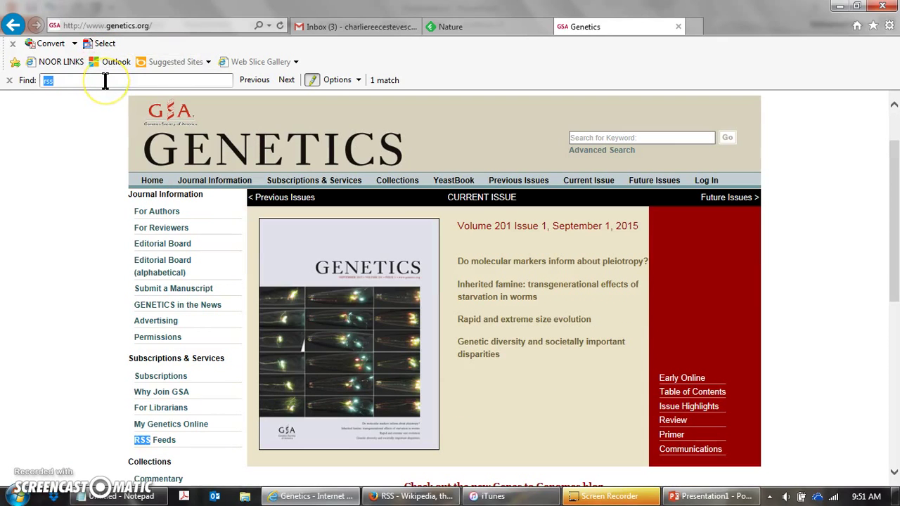
pyautogui.click(155, 444)
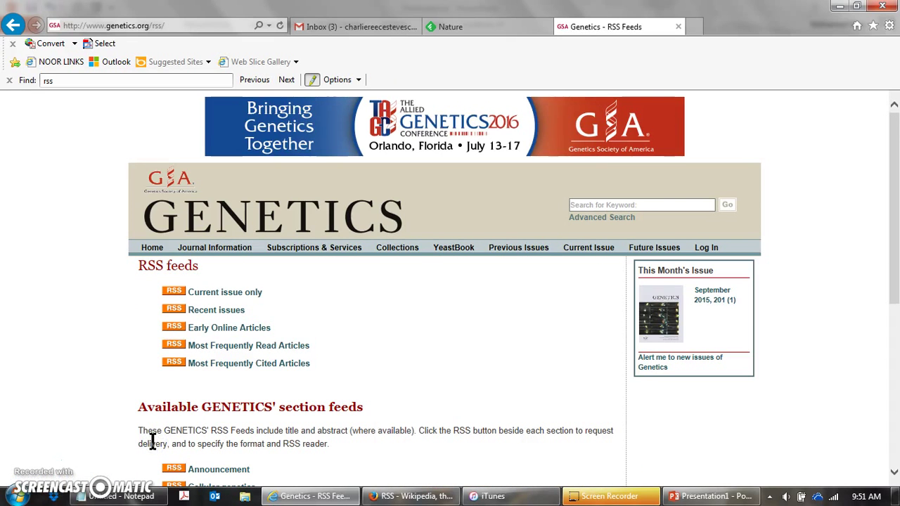
# - Open the Genetics "Current issue only" RSS feed and copy its web address
pyautogui.click(177, 291)
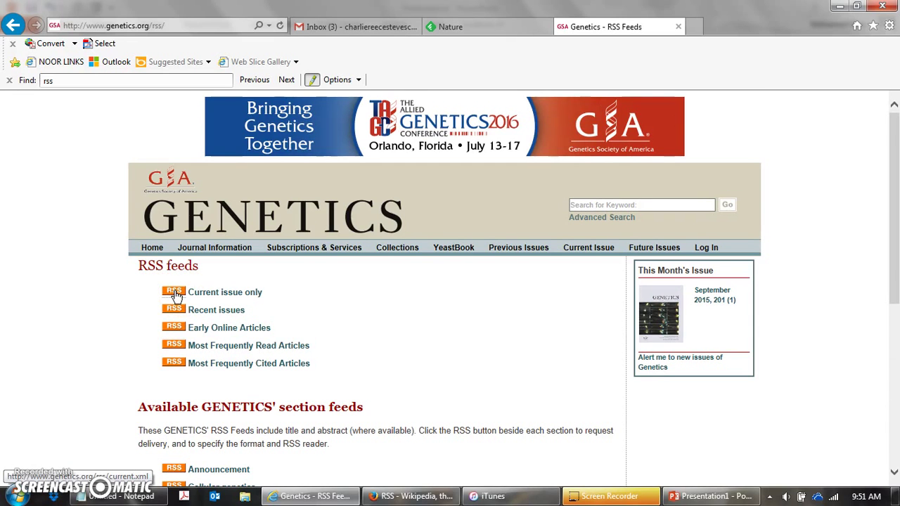
pyautogui.click(136, 400)
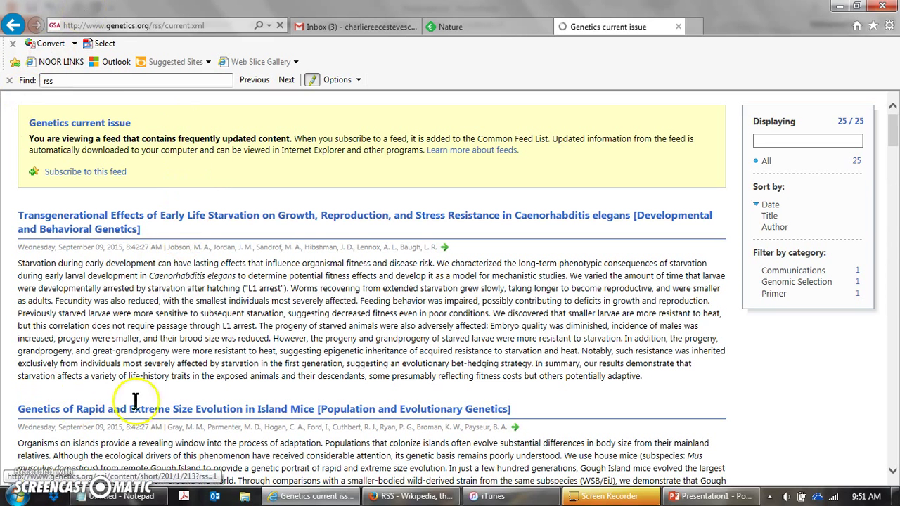
pyautogui.click(205, 28)
pyautogui.hotkey('ctrl', 'c')
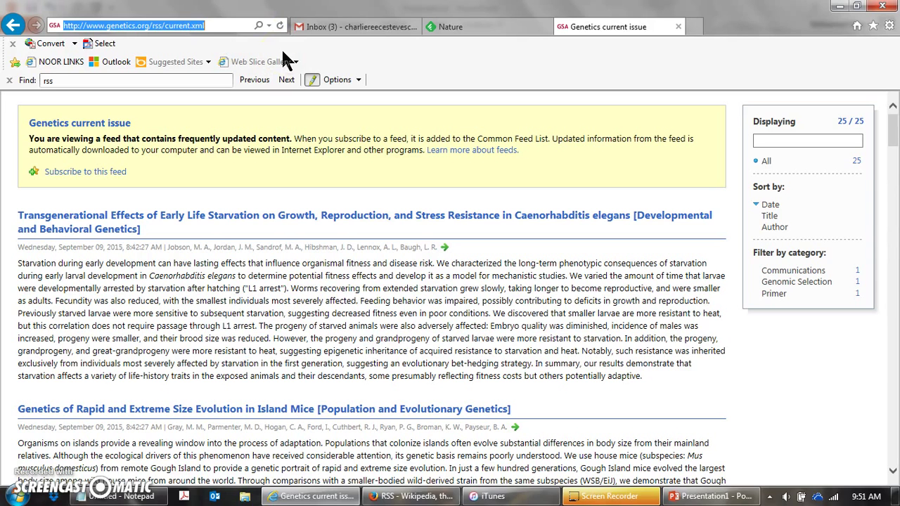
# - Return to feedly, search the content to add for the copied Genetics feed address and open the "Genetics current issue" result
pyautogui.click(485, 26)
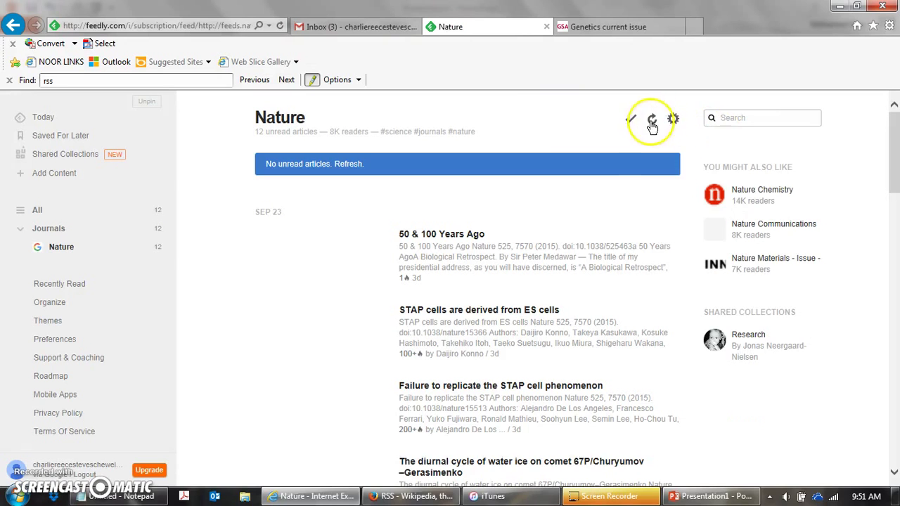
pyautogui.click(20, 173)
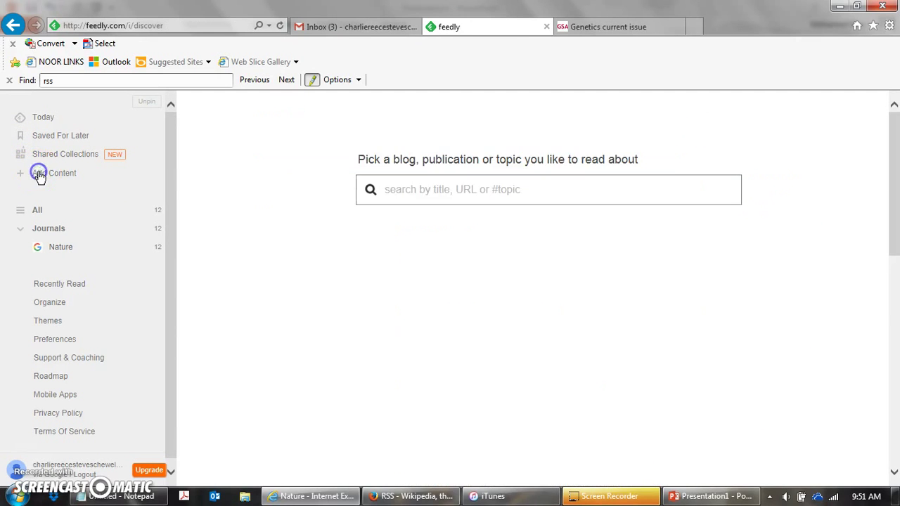
pyautogui.click(406, 185)
pyautogui.hotkey('ctrl', 'v')
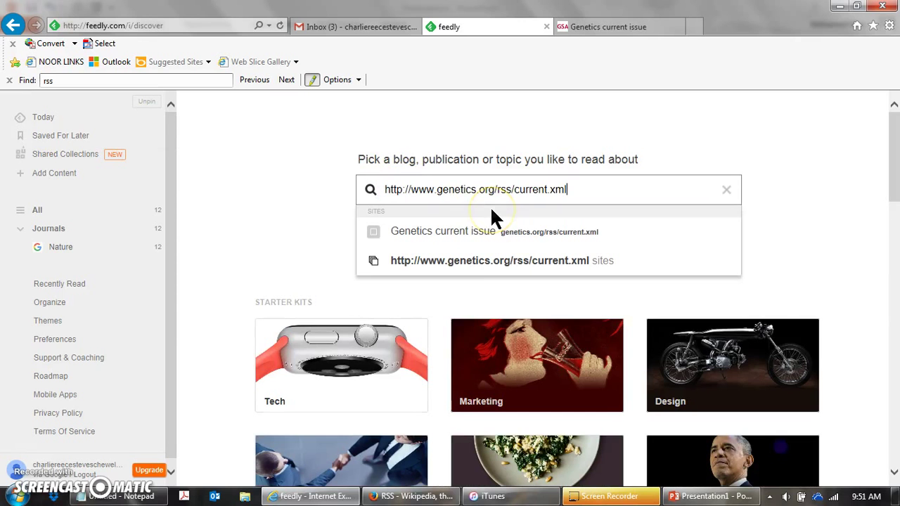
pyautogui.click(484, 231)
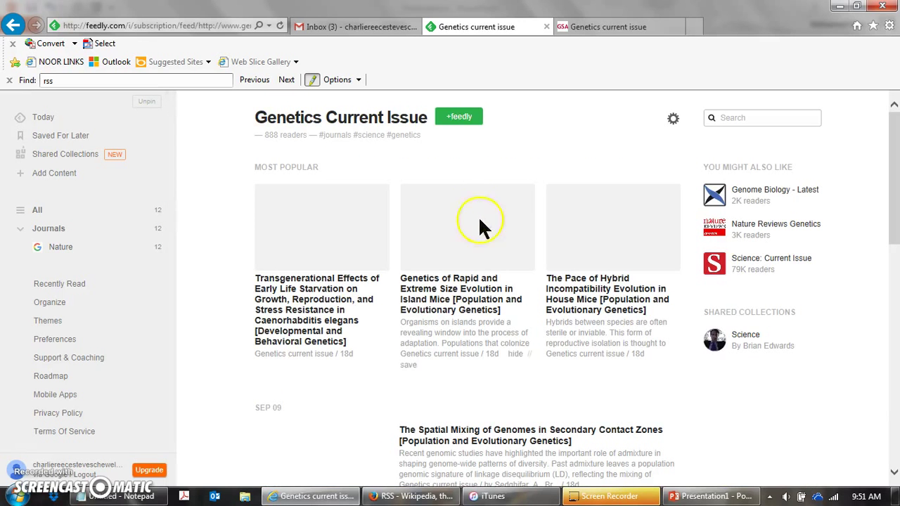
# - Add the feed to the Journals collection with its title shortened to "Genetics"
pyautogui.click(450, 117)
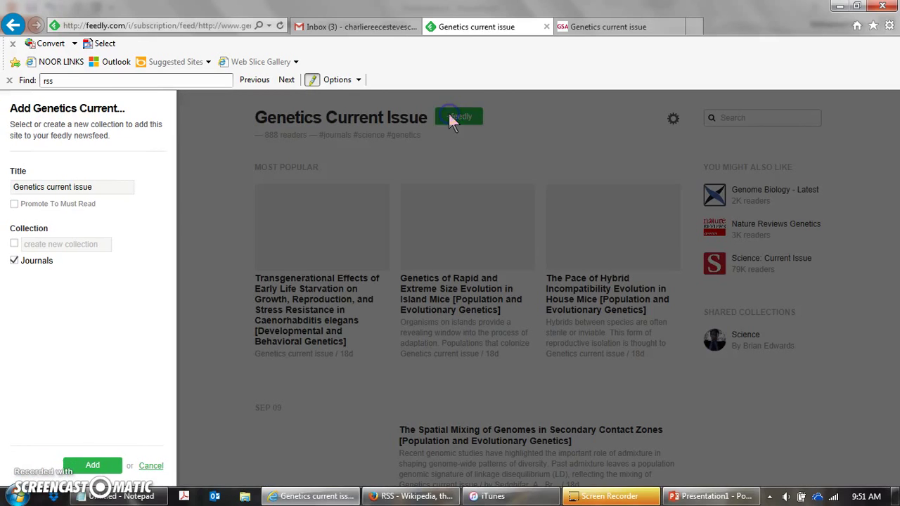
pyautogui.moveTo(46, 187); pyautogui.dragTo(102, 187)
pyautogui.press('BackSpace')
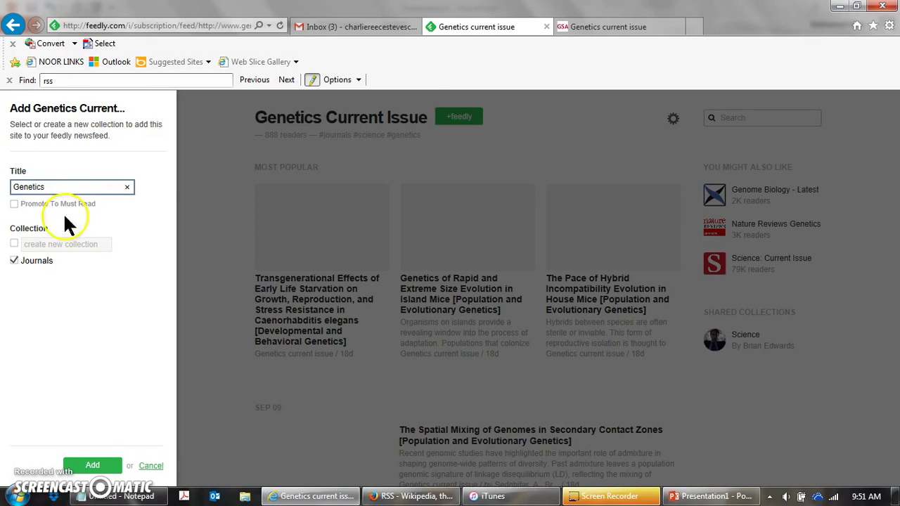
pyautogui.click(94, 465)
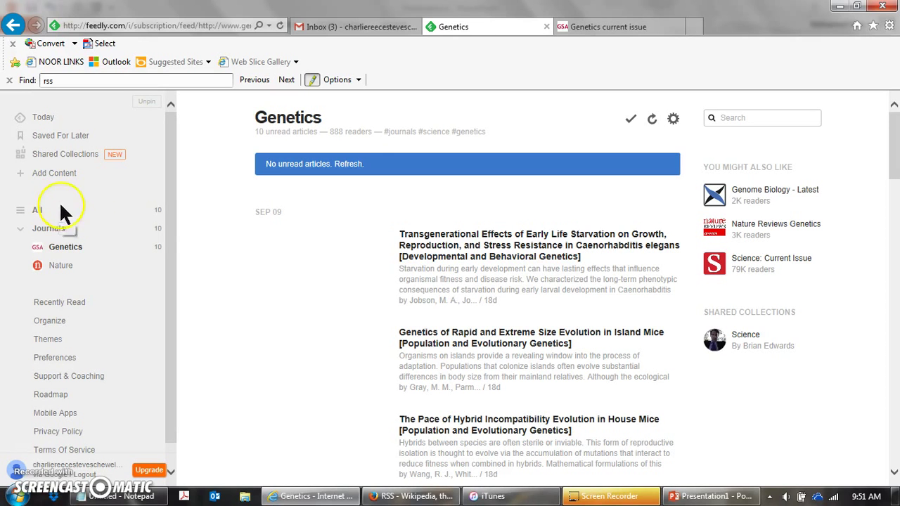
# - Show the combined list of all articles and look through the Nature and Genetics entries
pyautogui.click(62, 214)
pyautogui.click(62, 214)
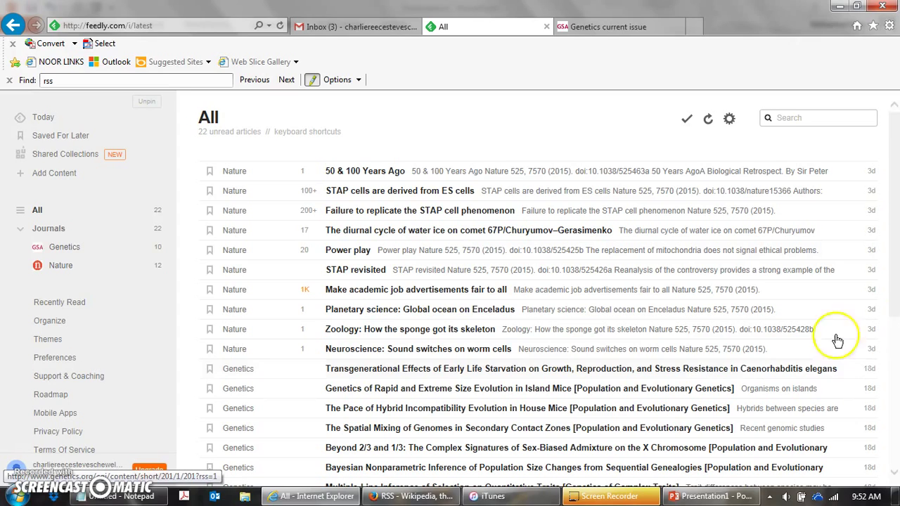
pyautogui.moveTo(893, 243); pyautogui.dragTo(896, 320)
pyautogui.scroll(3, 896, 320)
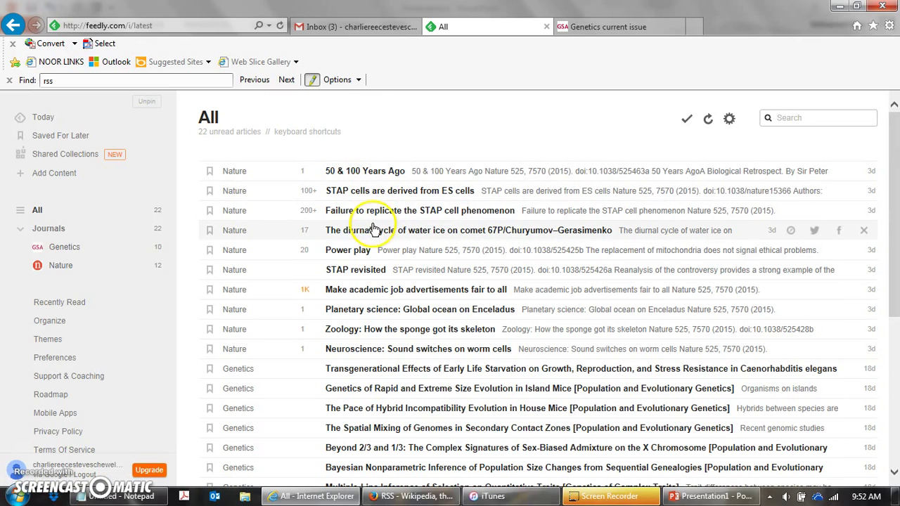
# - Open the Nature article on the diurnal cycle of water ice on comet 67P, read its abstract and close it
pyautogui.click(401, 232)
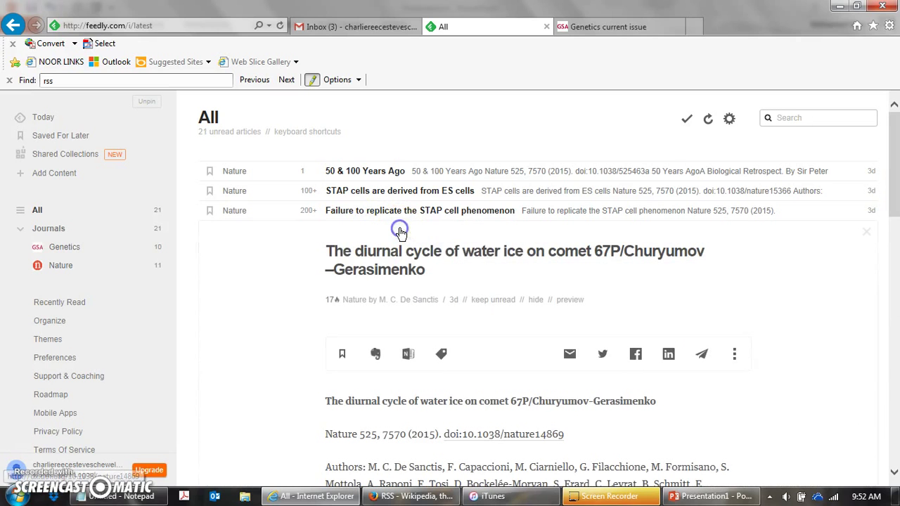
pyautogui.moveTo(895, 201); pyautogui.dragTo(897, 233)
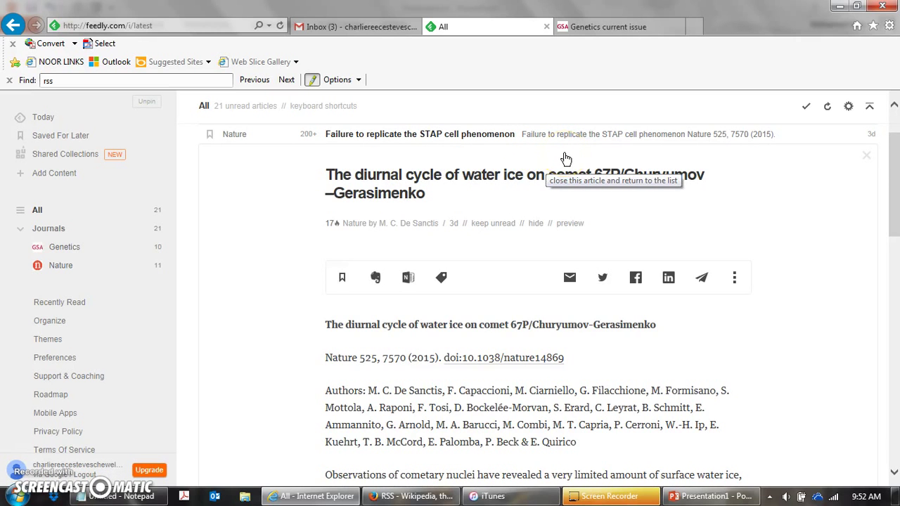
pyautogui.click(566, 159)
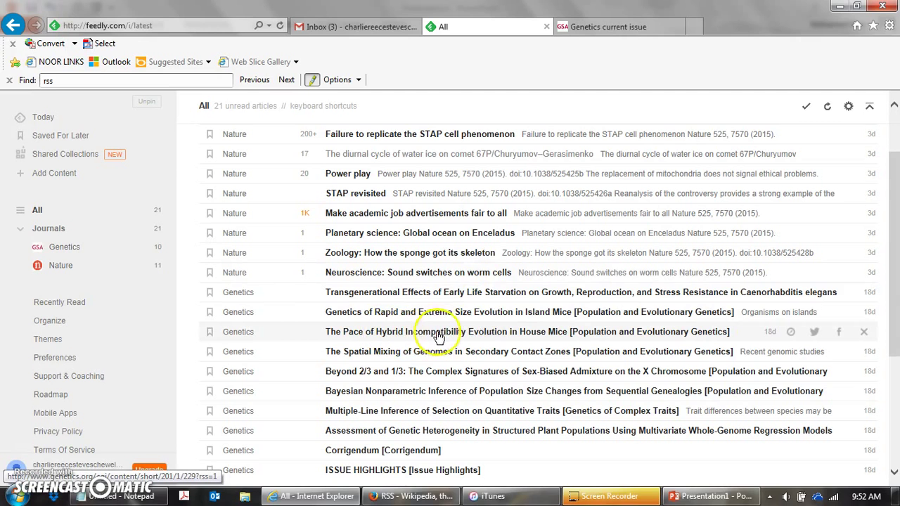
# - Open the Genetics article "The Pace of Hybrid Incompatibility Evolution in House Mice", save it for later and collapse it
pyautogui.click(501, 333)
pyautogui.click(440, 330)
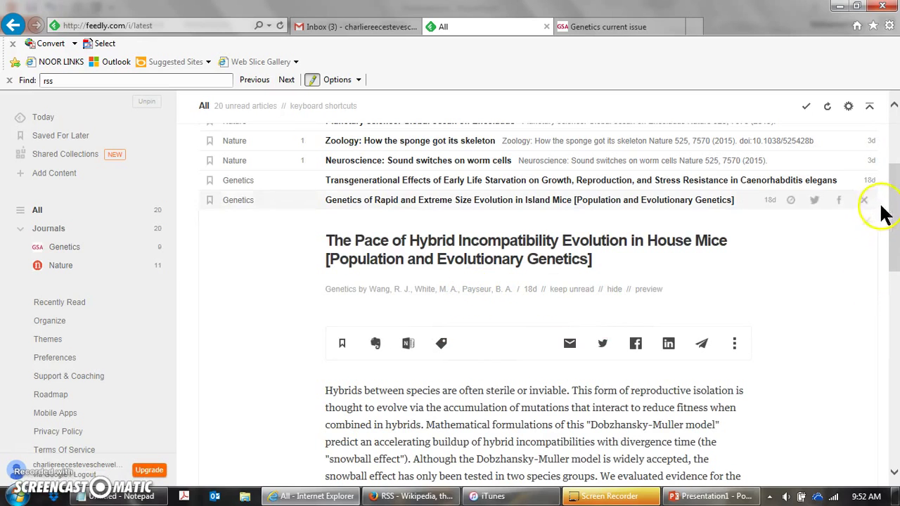
pyautogui.moveTo(893, 202)
pyautogui.mouseDown()
pyautogui.moveTo(897, 238)
pyautogui.moveTo(897, 214)
pyautogui.mouseUp()
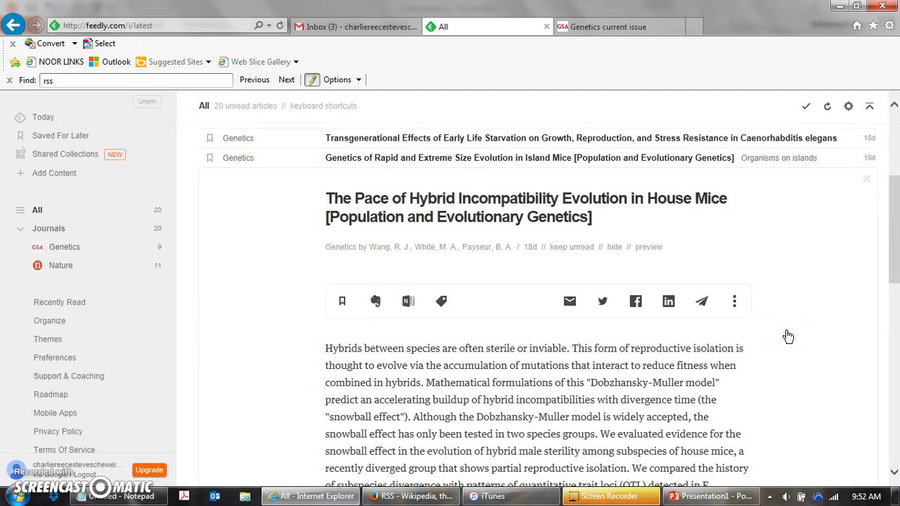
pyautogui.click(338, 302)
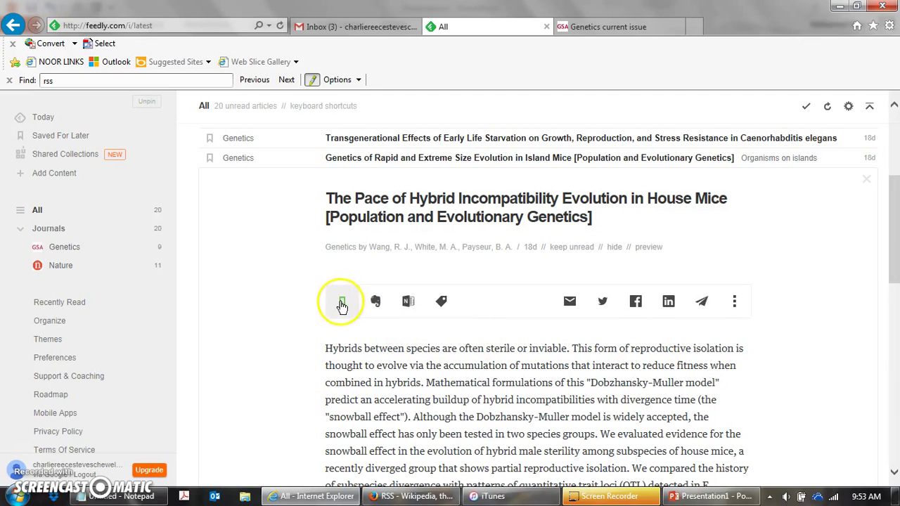
pyautogui.click(512, 174)
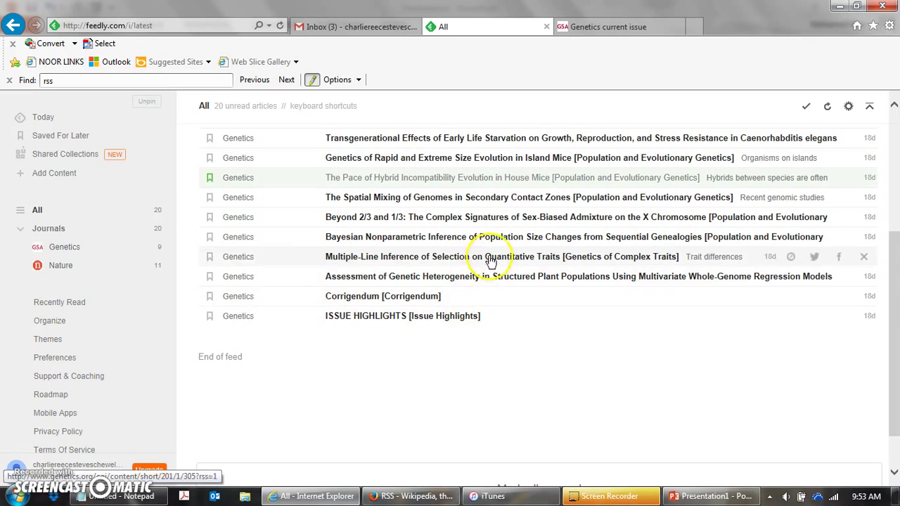
# - Mark the entire list of articles as read
pyautogui.click(805, 111)
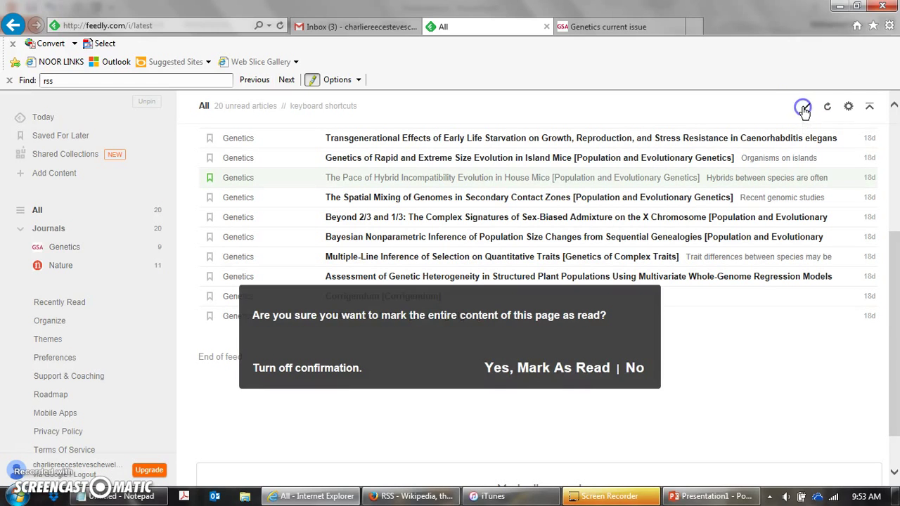
pyautogui.click(551, 368)
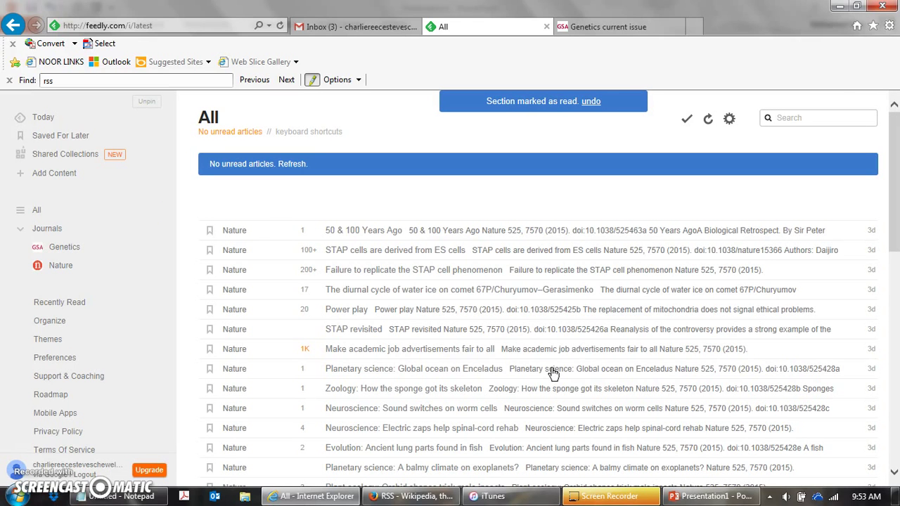
# - Go to the articles saved for later and open the saved House Mice article
pyautogui.click(64, 174)
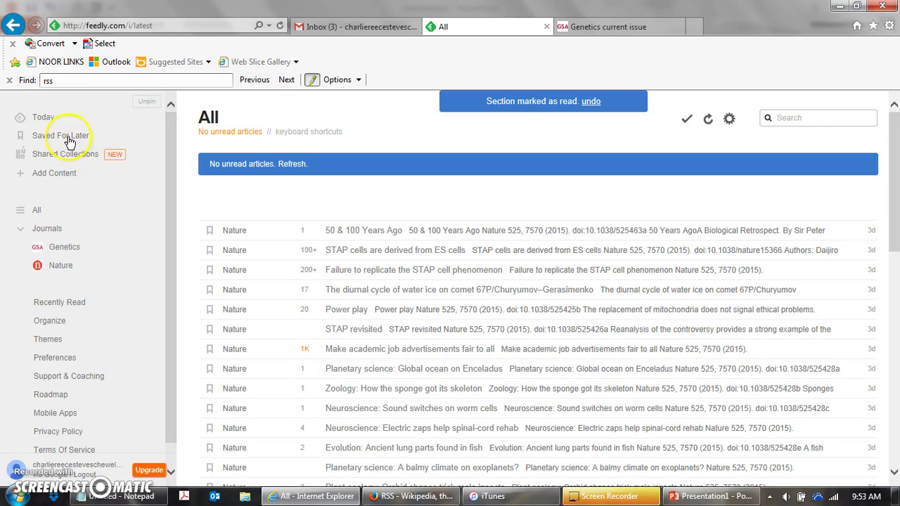
pyautogui.click(69, 141)
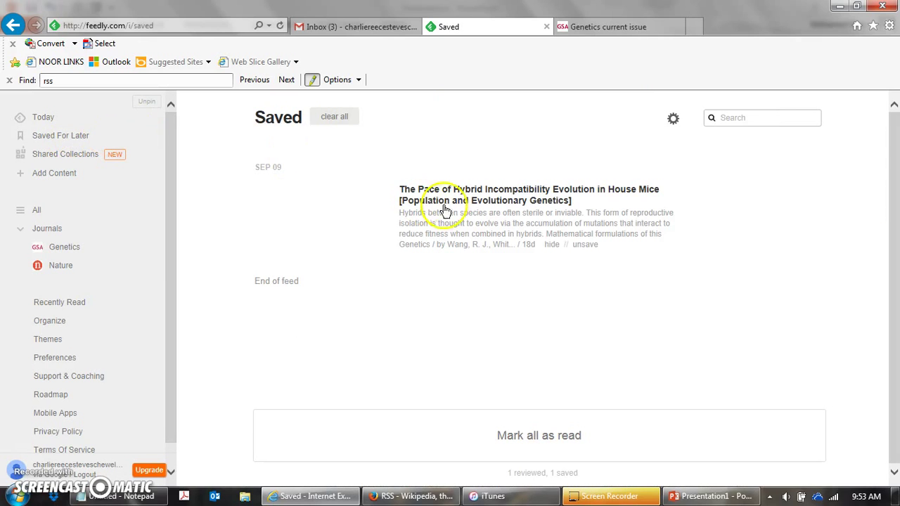
pyautogui.click(587, 201)
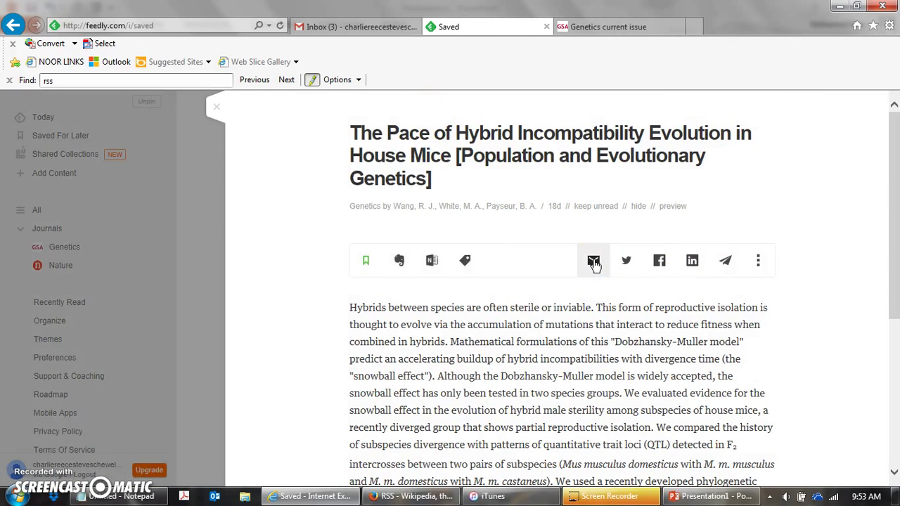
# - Compose an email sharing the article, fill in the recipient's e-mail and the note "Read this!", and close it without sending
pyautogui.click(593, 261)
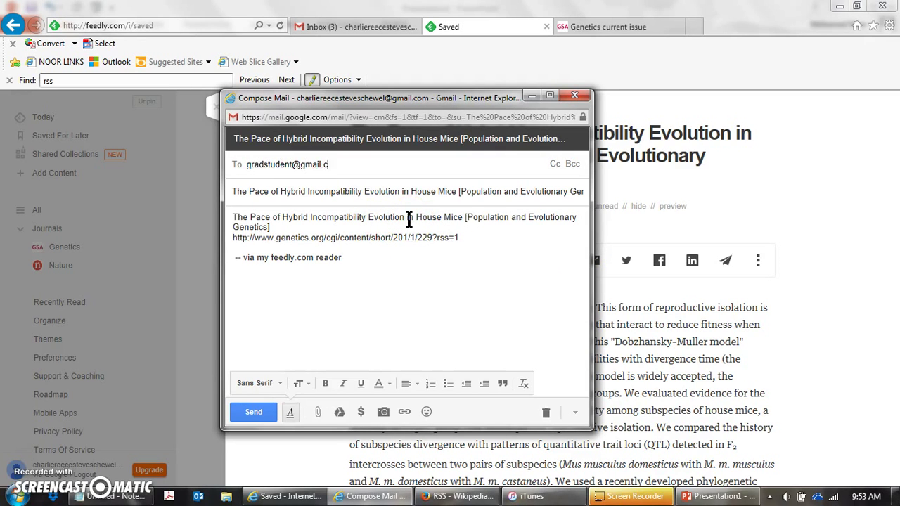
pyautogui.press('Return')
pyautogui.press('Return')
pyautogui.press('Return')
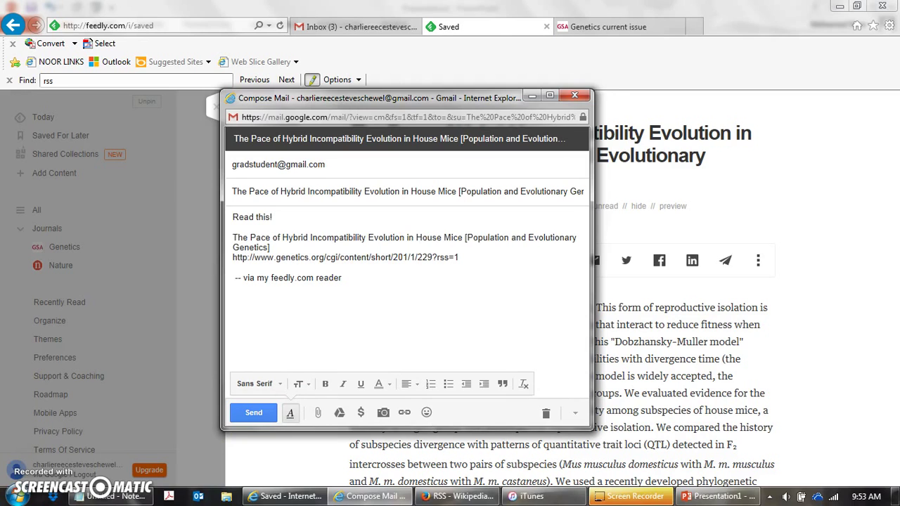
pyautogui.click(575, 99)
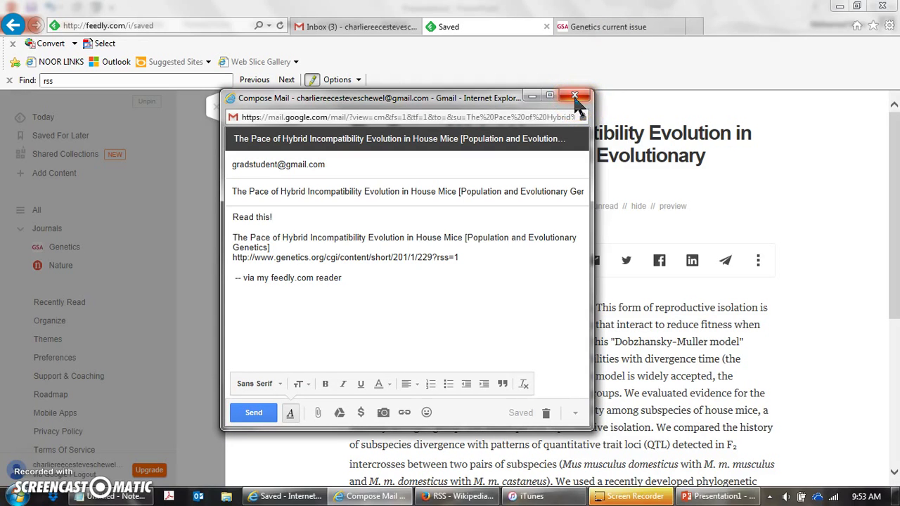
pyautogui.click(575, 98)
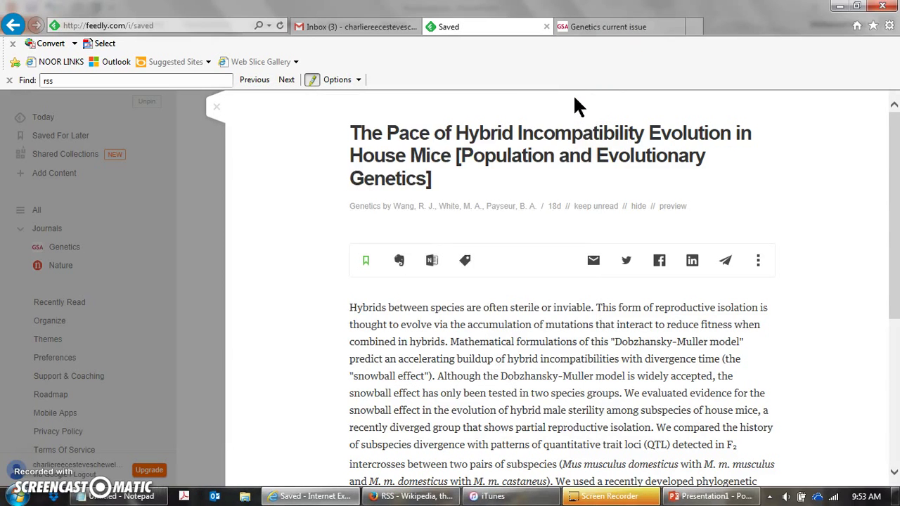
# - View the article's page on the Genetics site, return to feedly and hide the article from the Saved list
pyautogui.click(606, 266)
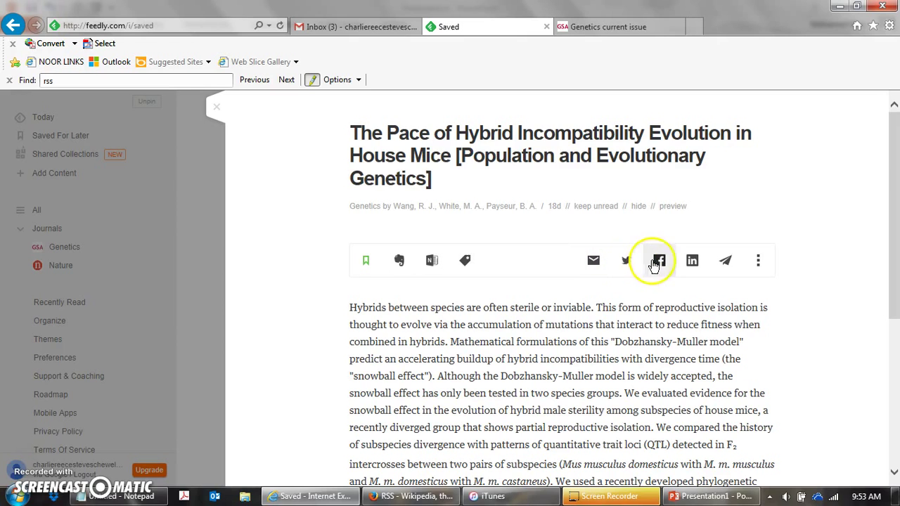
pyautogui.click(575, 151)
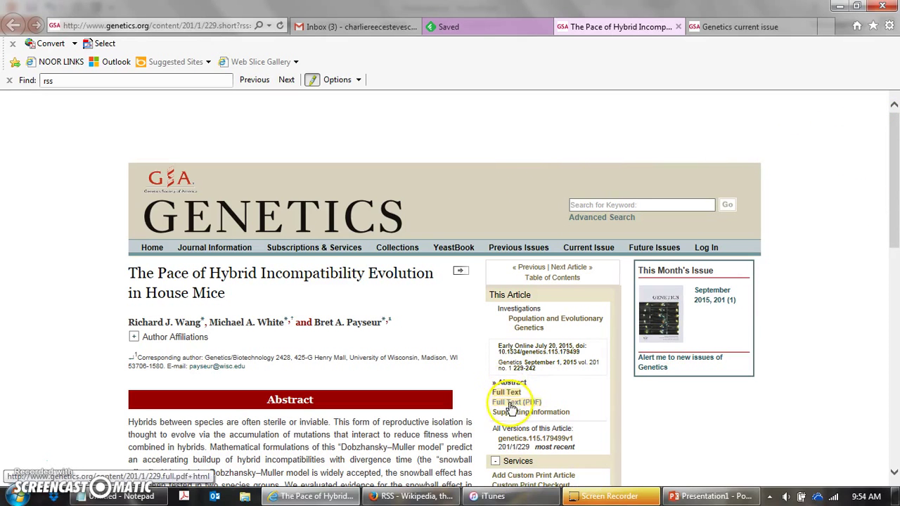
pyautogui.click(488, 21)
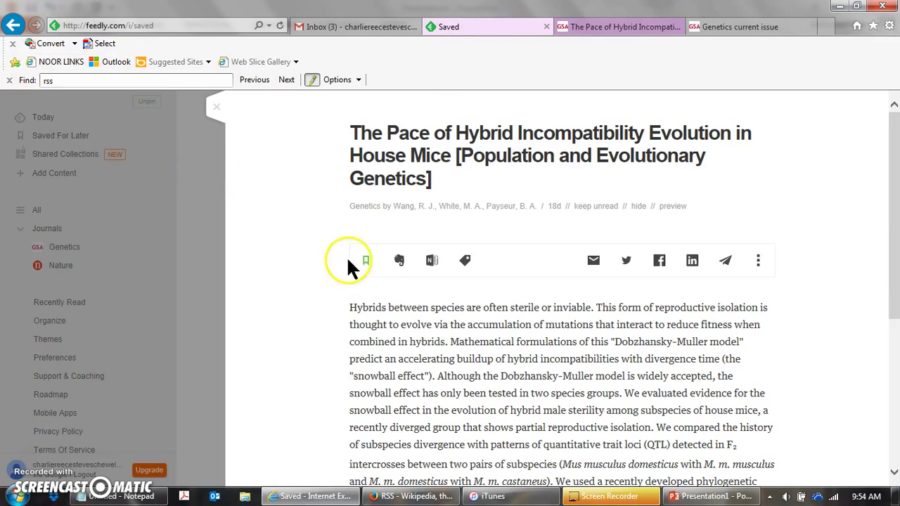
pyautogui.click(639, 208)
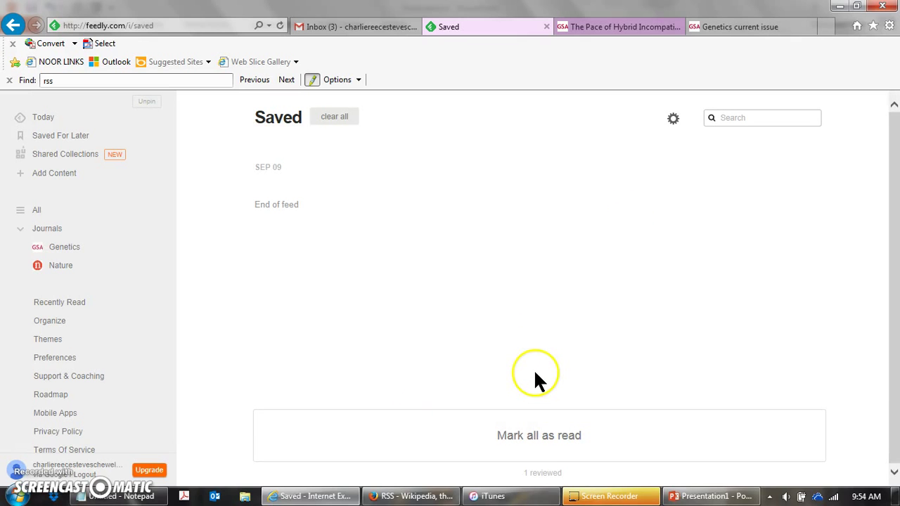
# - Switch to the feedly tab in Firefox and show all articles from that account's feeds
pyautogui.click(424, 494)
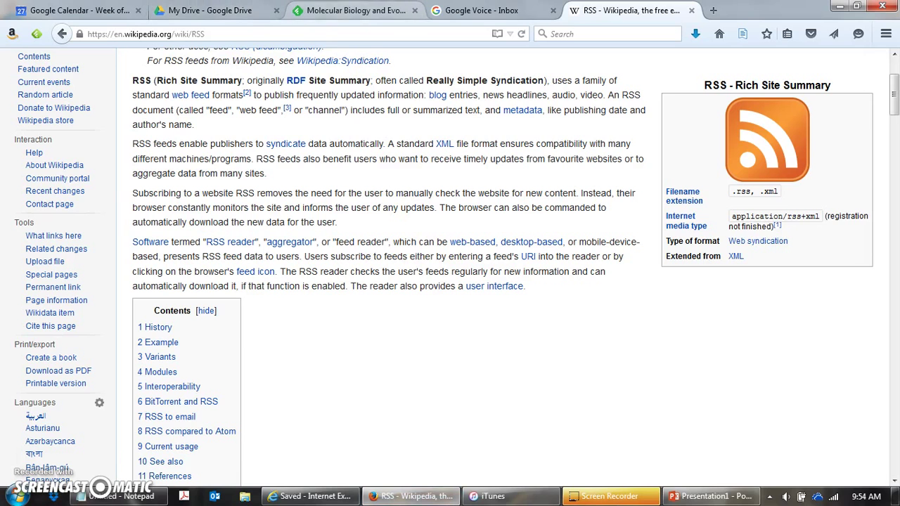
pyautogui.click(343, 14)
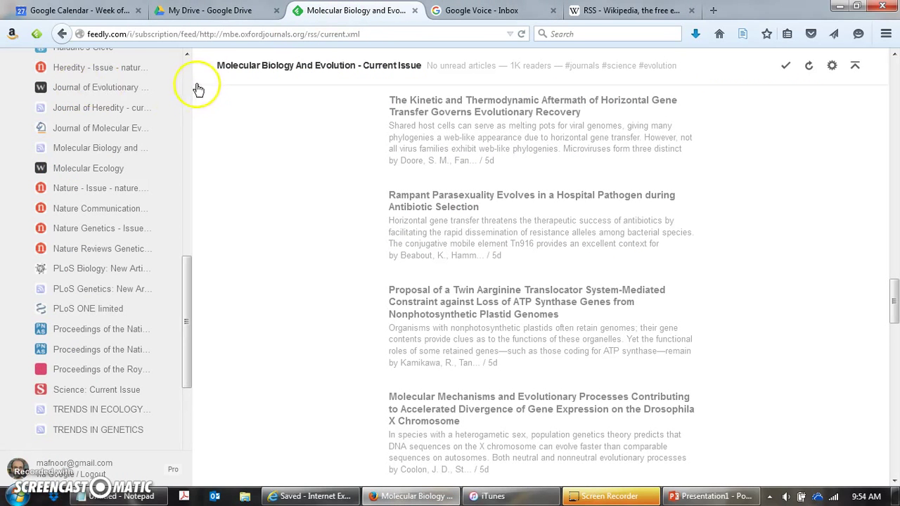
pyautogui.scroll(10, 192, 86)
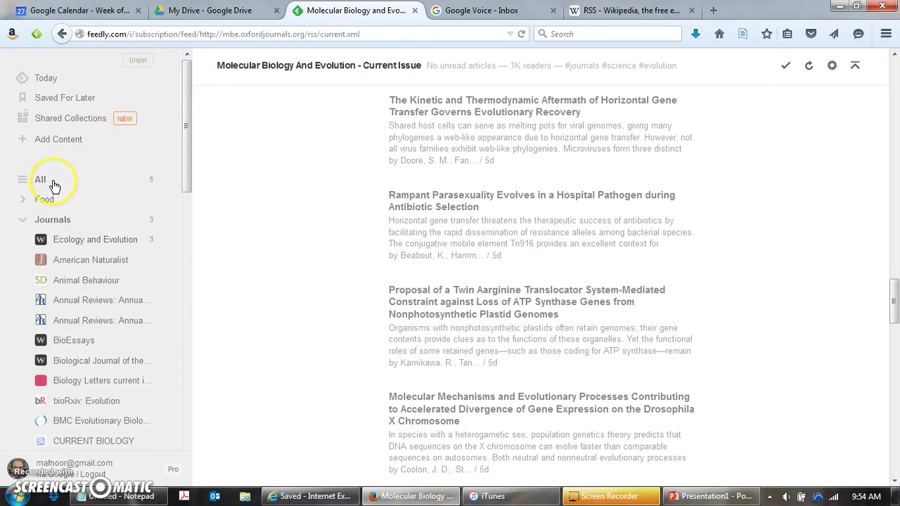
pyautogui.click(54, 186)
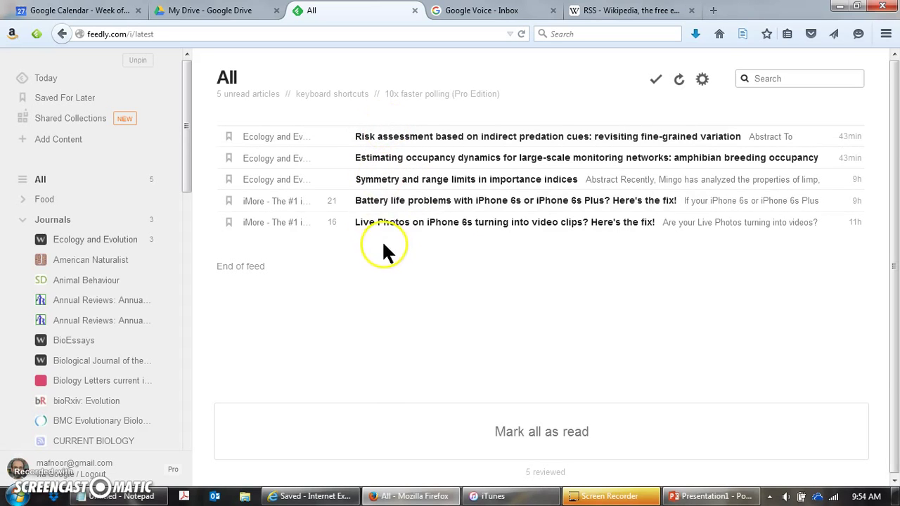
# - Mark all listed articles as read and look through the feeds in the Journals collection
pyautogui.click(655, 83)
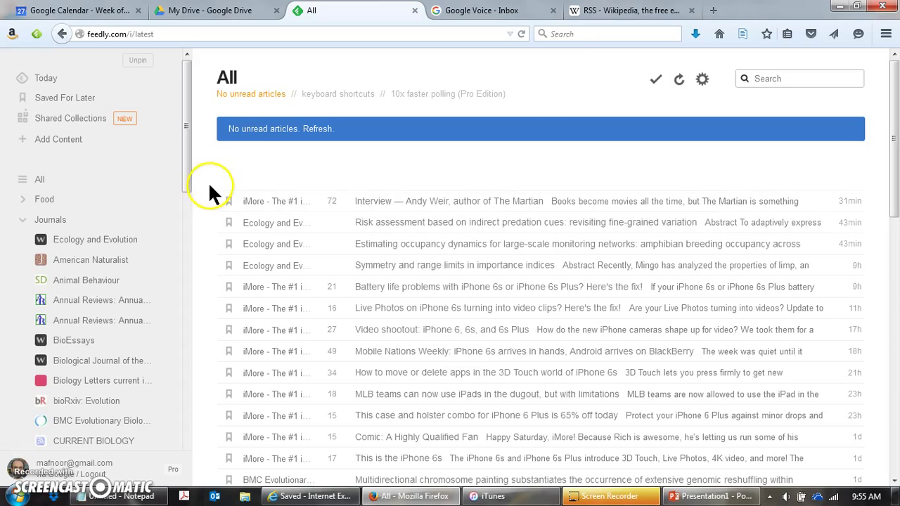
pyautogui.moveTo(186, 180); pyautogui.dragTo(196, 313)
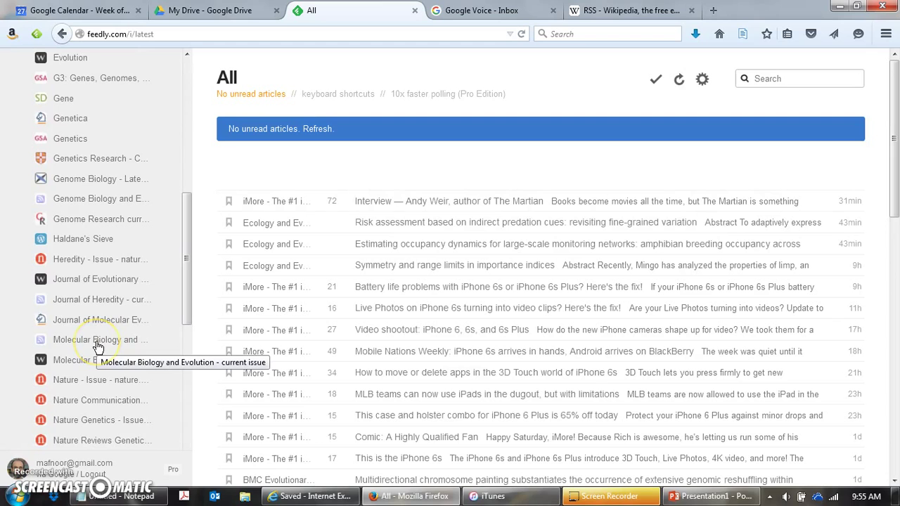
# - Open the Molecular Biology and Evolution feed, view the article on mammalian hybrid sterility in feline interspecies models, and return to the feed's beginning
pyautogui.click(98, 342)
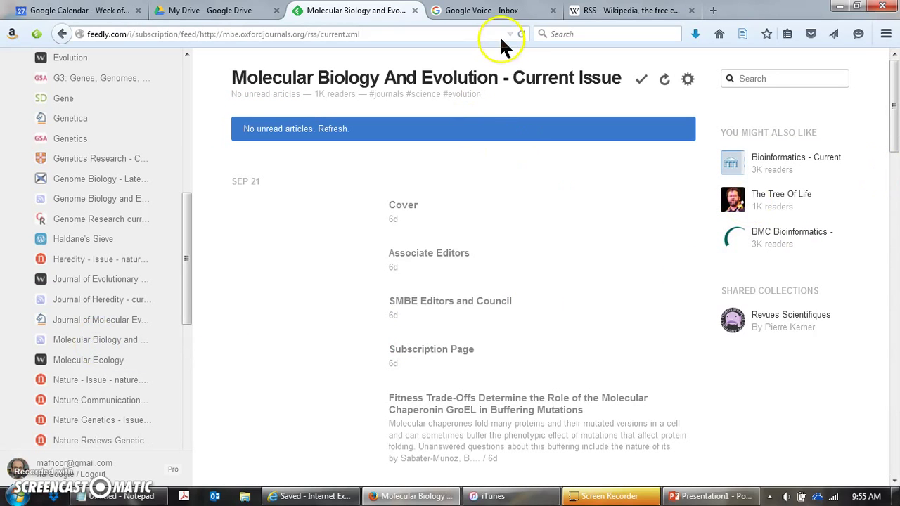
pyautogui.moveTo(893, 112); pyautogui.dragTo(897, 212)
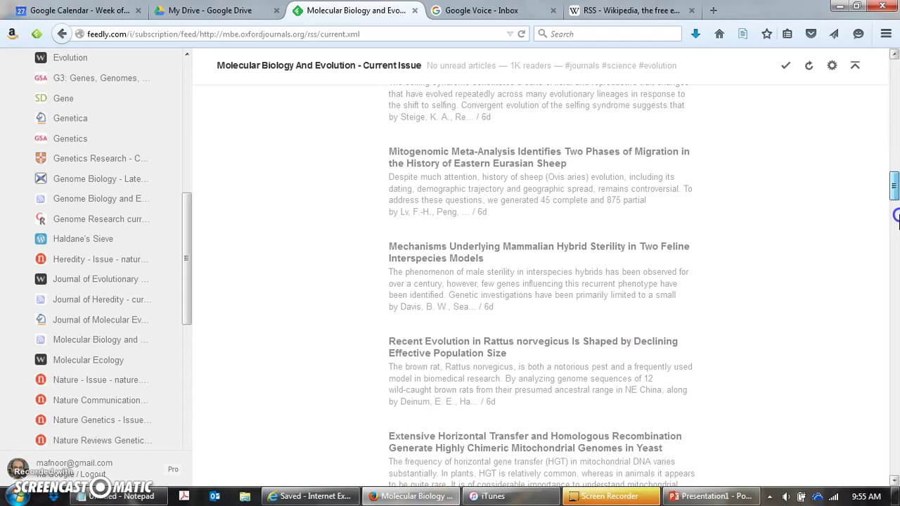
pyautogui.click(481, 247)
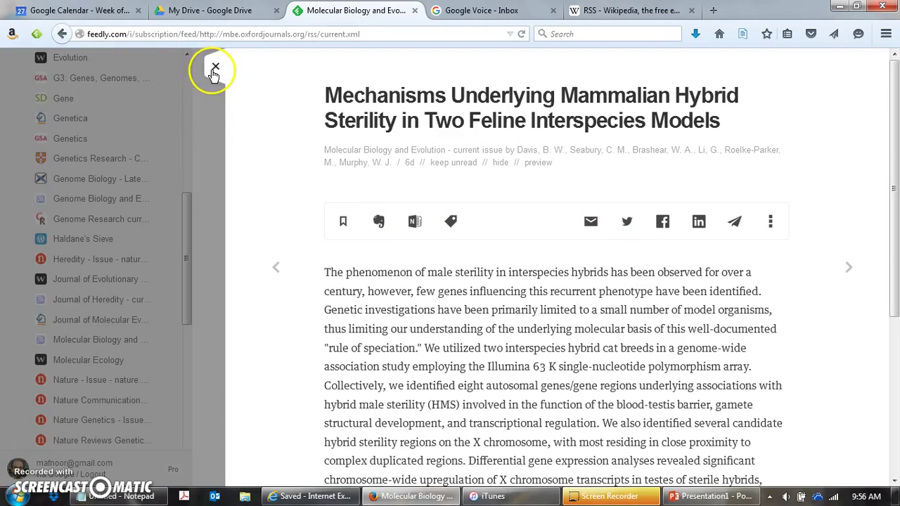
pyautogui.click(215, 68)
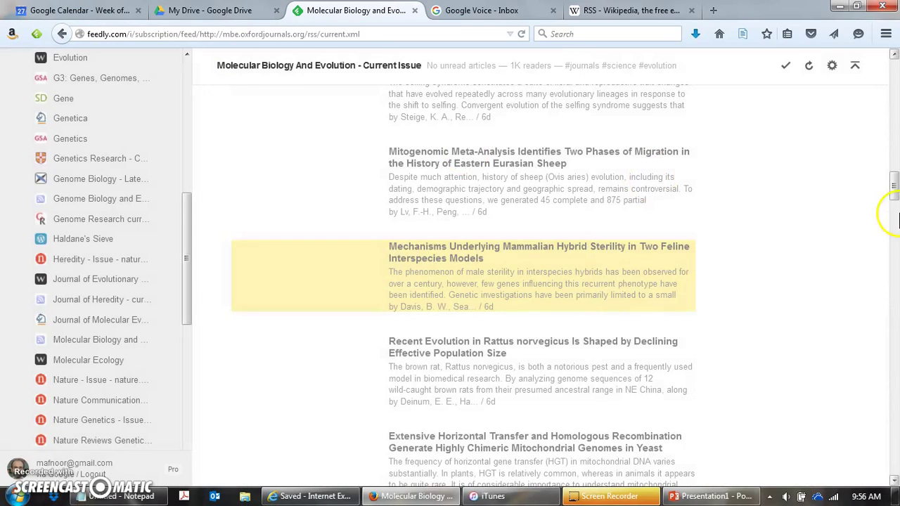
pyautogui.moveTo(895, 183); pyautogui.dragTo(896, 56)
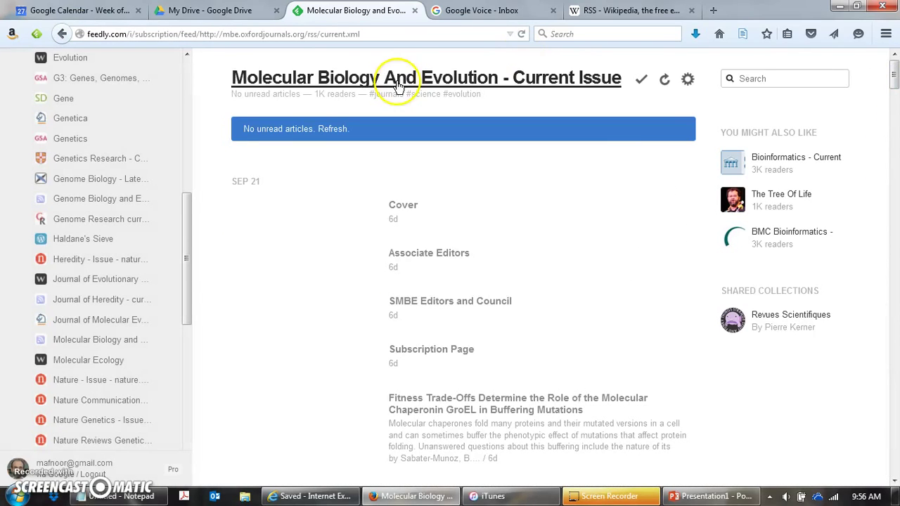
pyautogui.click(186, 68)
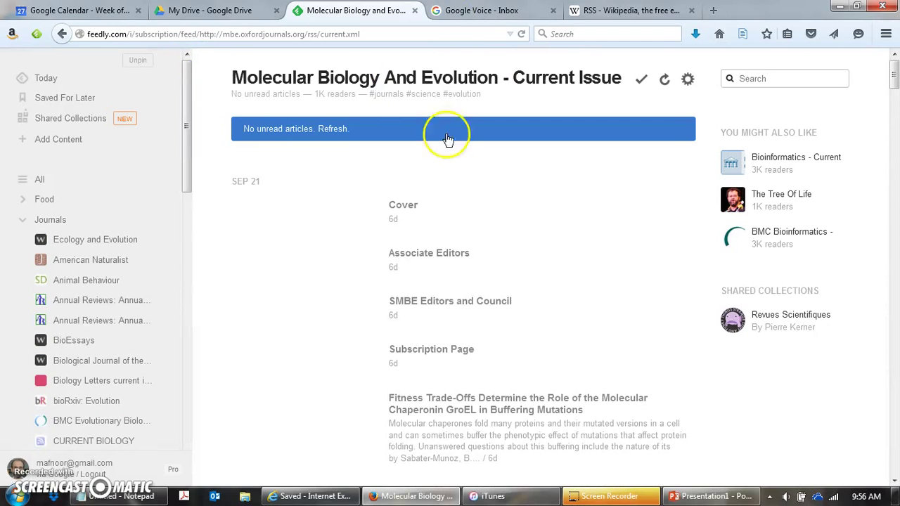
# - Switch to the feedly window in Internet Explorer and display the topic suggestions for a content search
pyautogui.click(323, 494)
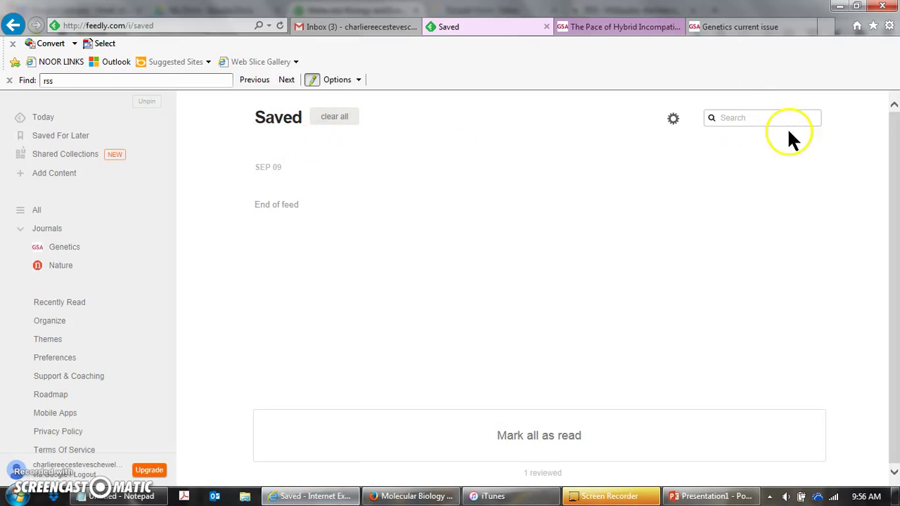
pyautogui.click(759, 117)
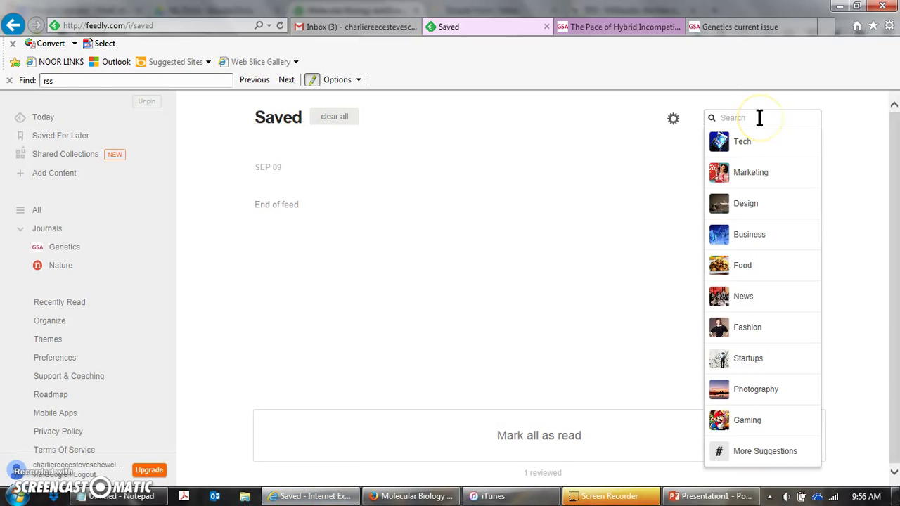
pyautogui.click(759, 117)
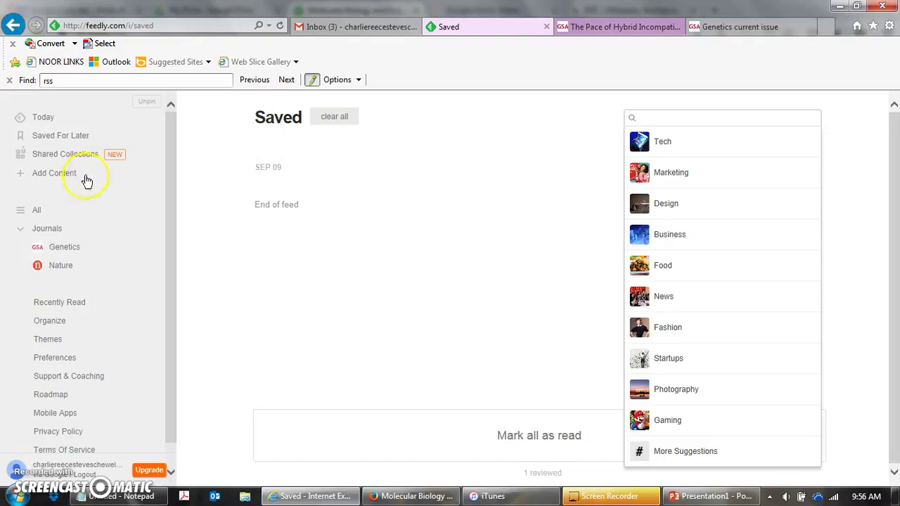
# - From all articles, save the Nature article "Neuroscience: Electric zaps help spinal-cord rehab" for later and show the Saved list
pyautogui.click(60, 209)
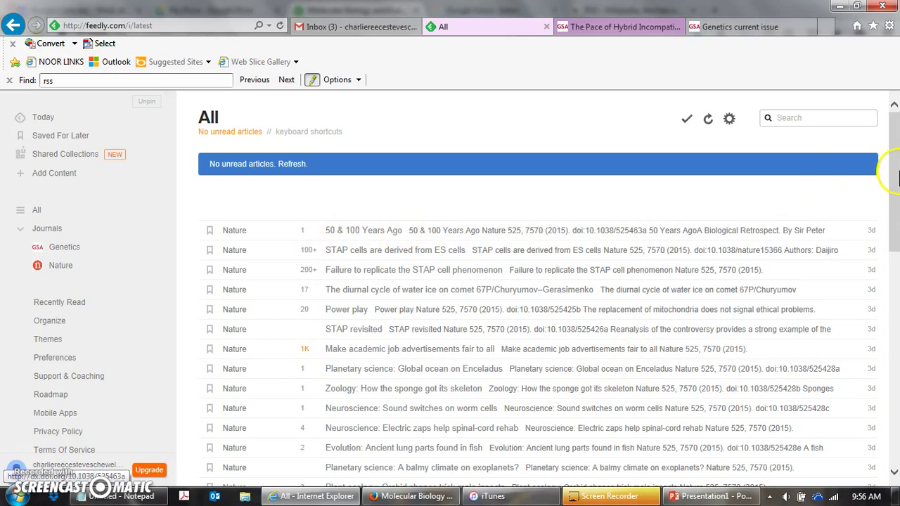
pyautogui.scroll(-1, 894, 173)
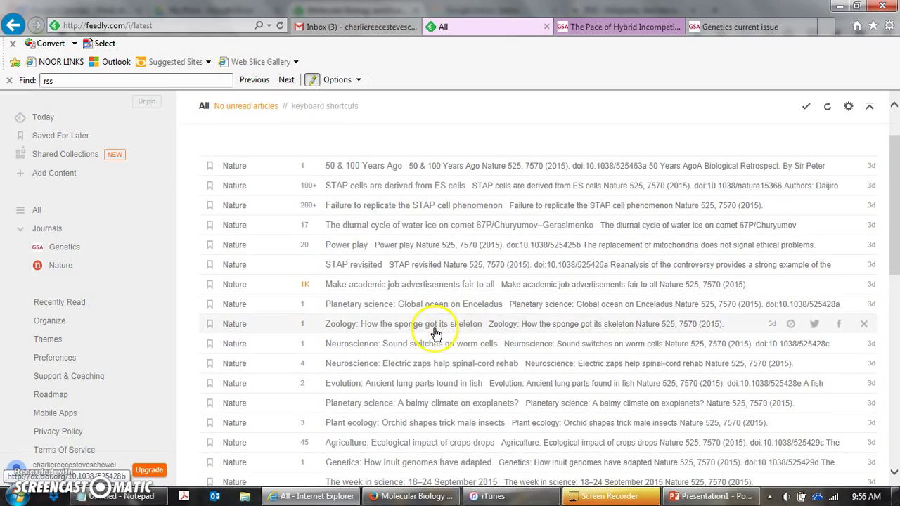
pyautogui.click(442, 363)
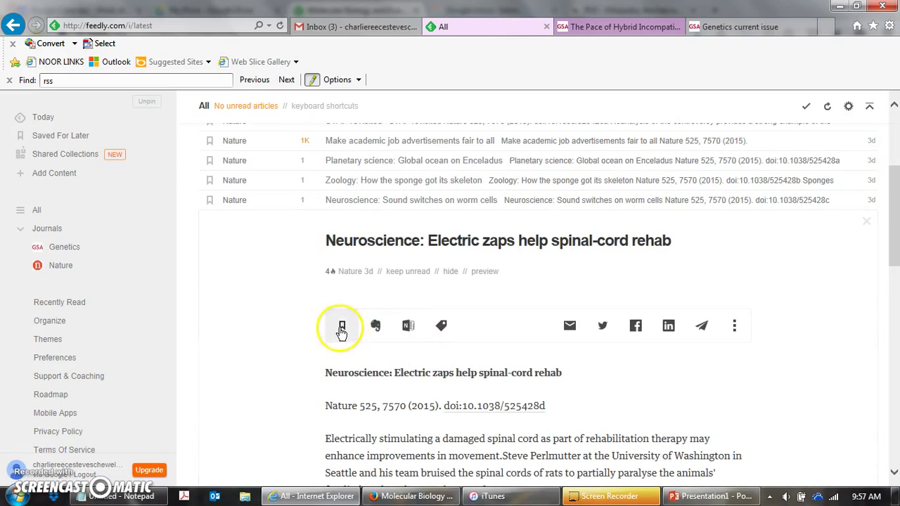
pyautogui.click(341, 328)
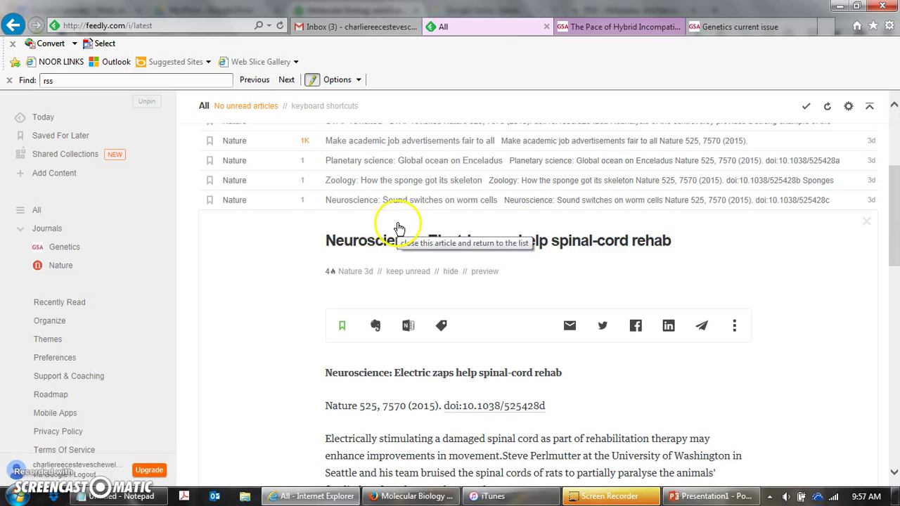
pyautogui.click(399, 230)
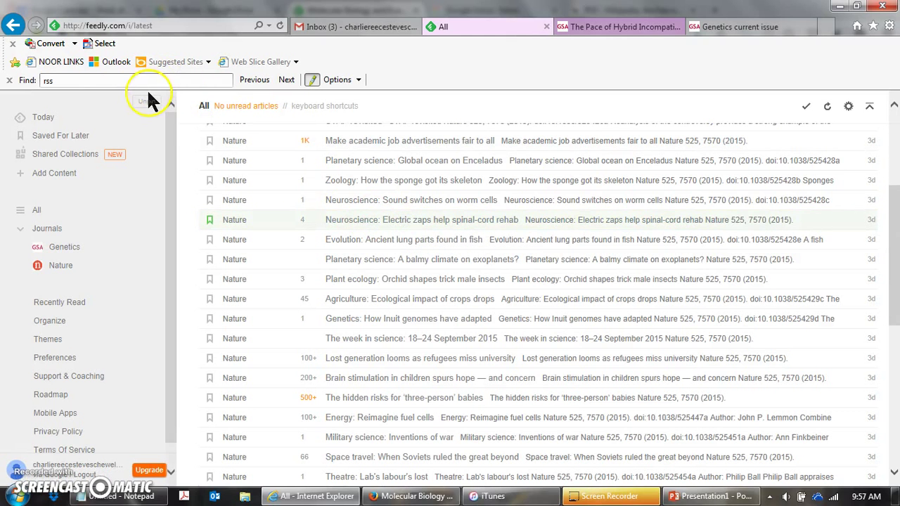
pyautogui.click(74, 137)
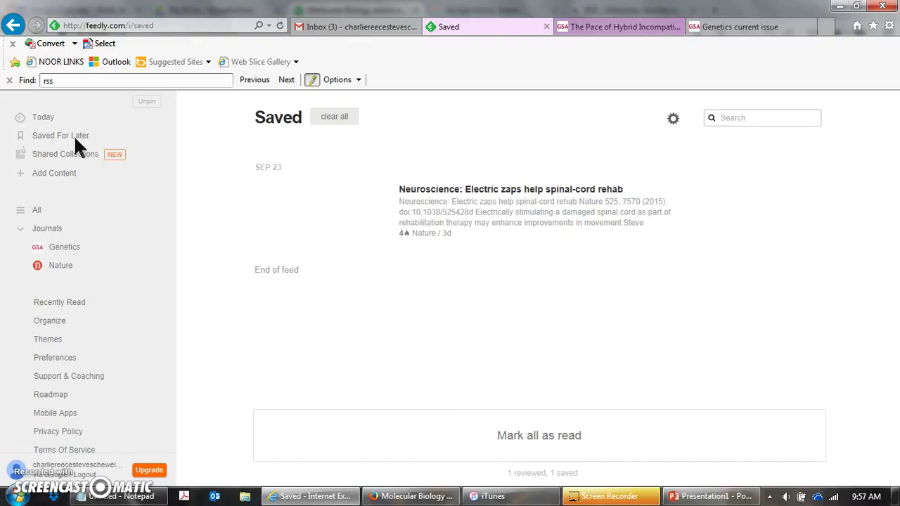
pyautogui.moveTo(641, 501)
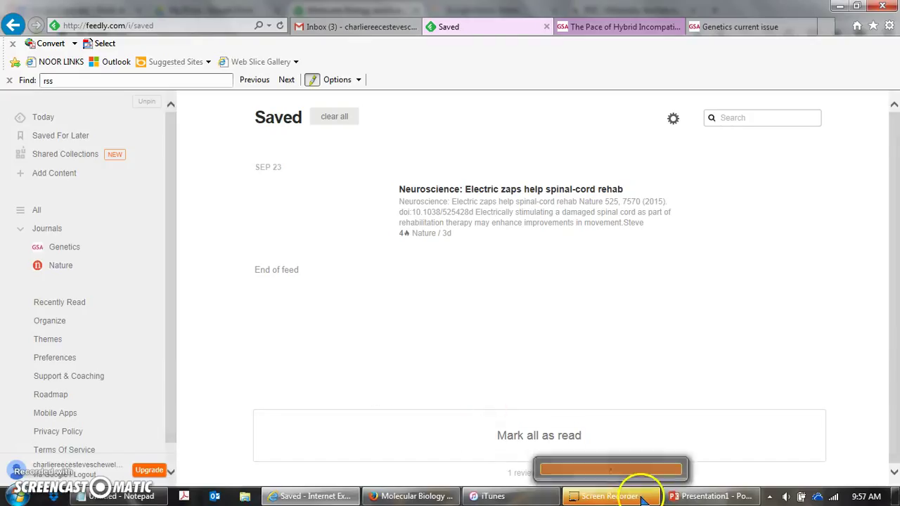